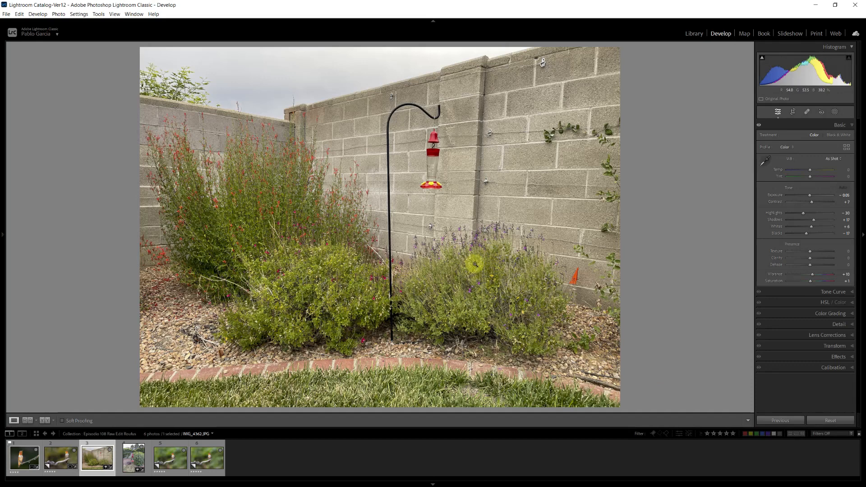
Look through the feeder photo and the cropped hummingbird photo, and open the fifth photo, the wider green-background hummingbird shot.
key("Right")
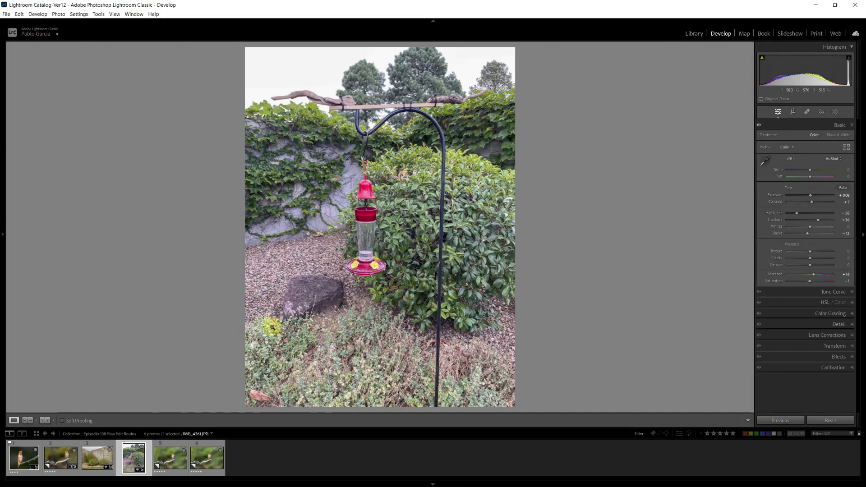
left_click(65, 449)
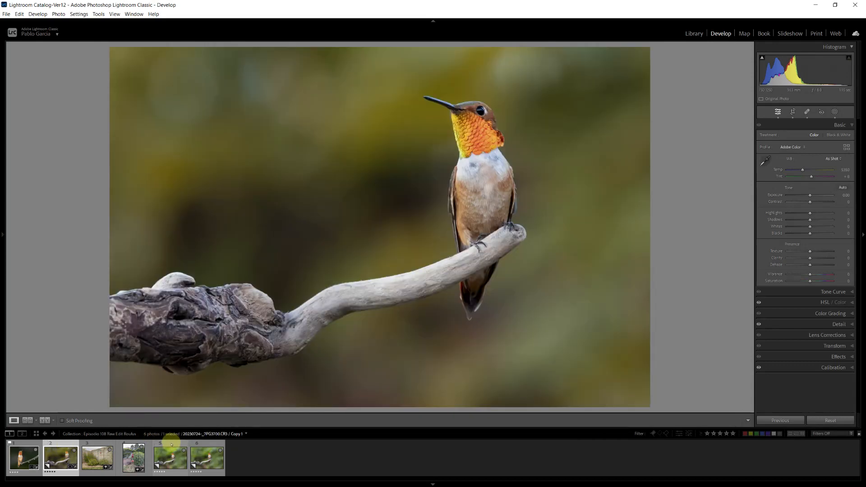
left_click(172, 444)
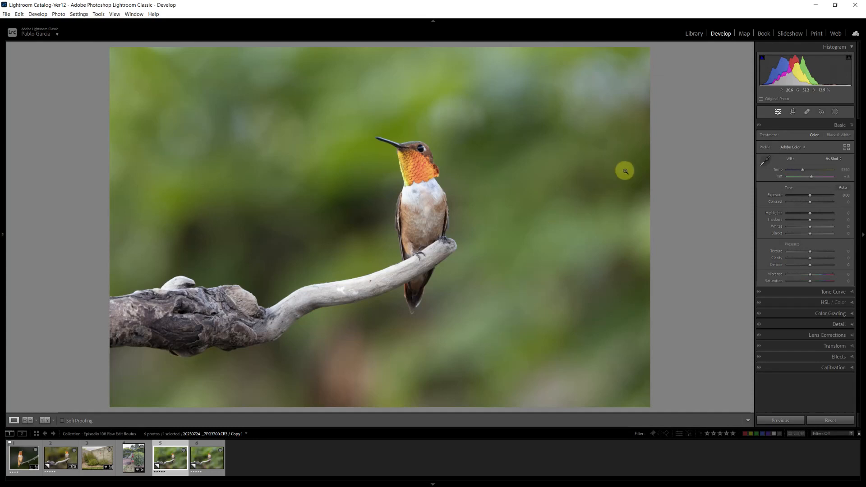
Crop the hummingbird photo tighter at its original aspect ratio, moving the bird towards the right third of the frame.
left_click(793, 111)
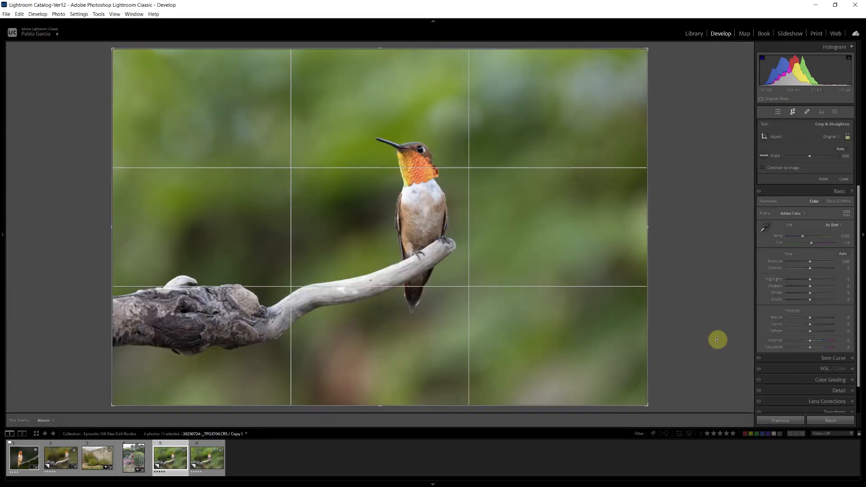
left_click_drag(645, 397, 574, 353)
left_click_drag(452, 249, 425, 180)
left_click_drag(190, 101, 188, 99)
mouse_move(420, 275)
left_mouse_down()
mouse_move(430, 265)
mouse_move(423, 269)
mouse_move(425, 261)
left_mouse_up()
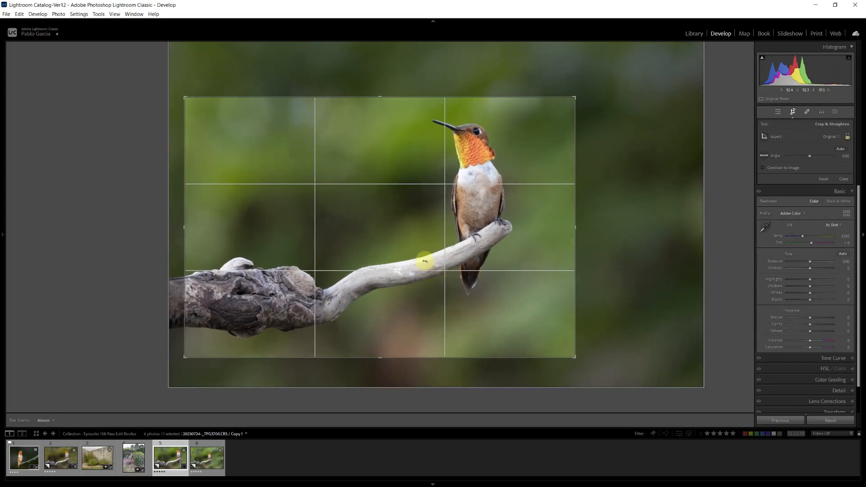
Shift the crop so the bird's head meets the right vertical third line, previewing it with the interface dimmed and blacked out.
key("l")
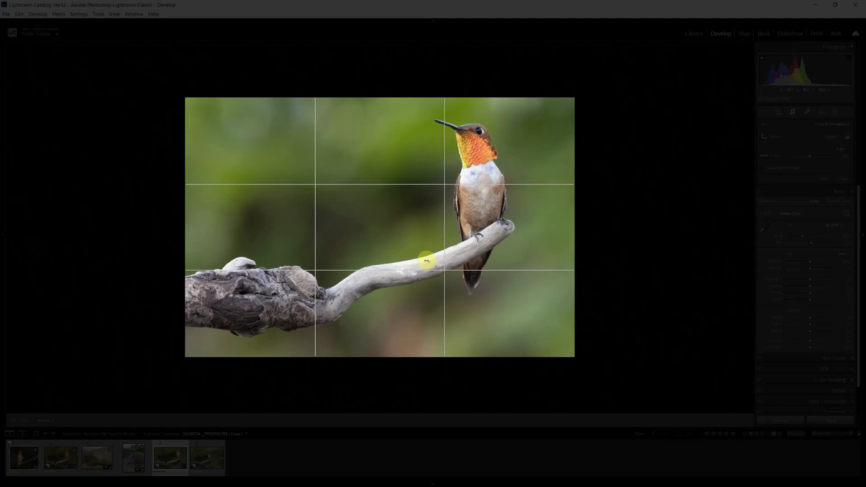
left_click_drag(424, 261, 412, 261)
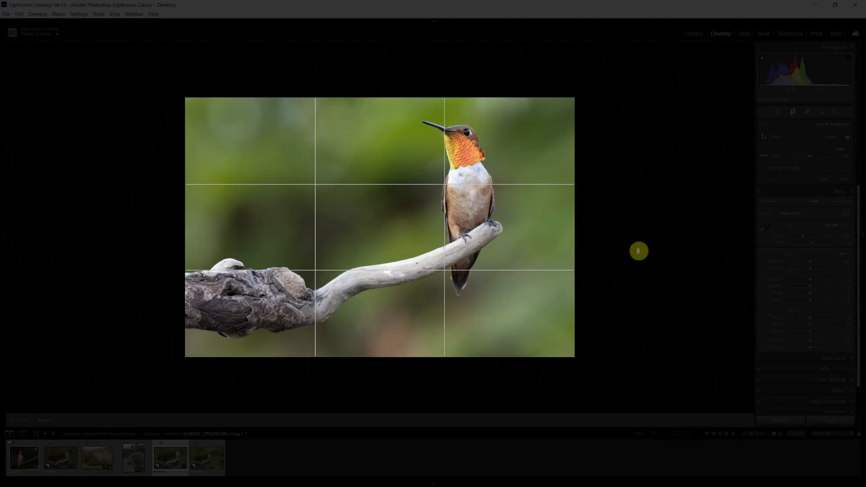
key("l")
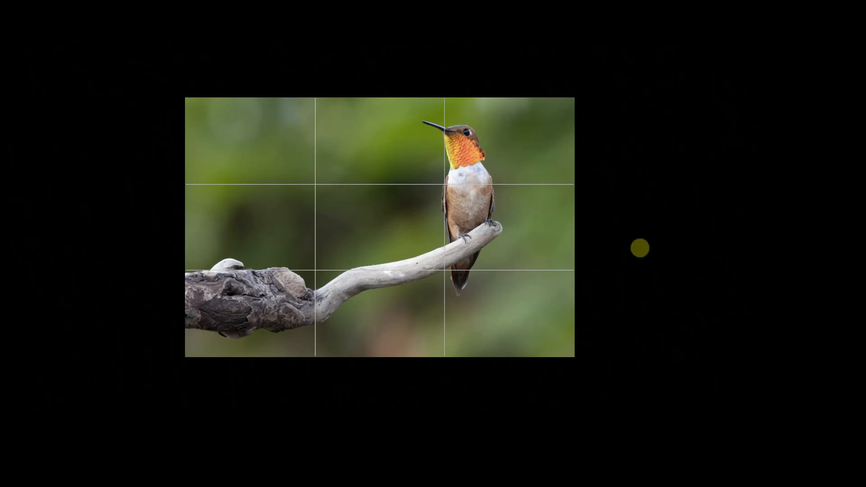
key("l")
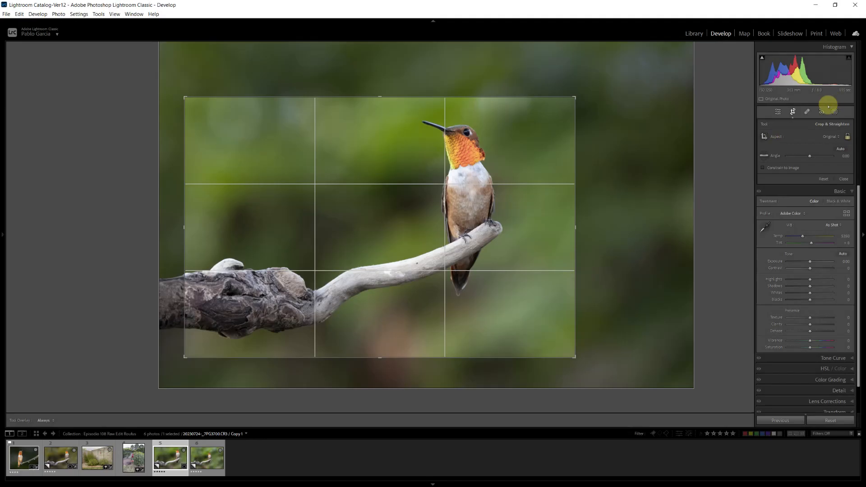
Create a Subject mask for the hummingbird and add the unmasked thick part of the branch to it with a brush.
left_click(833, 110)
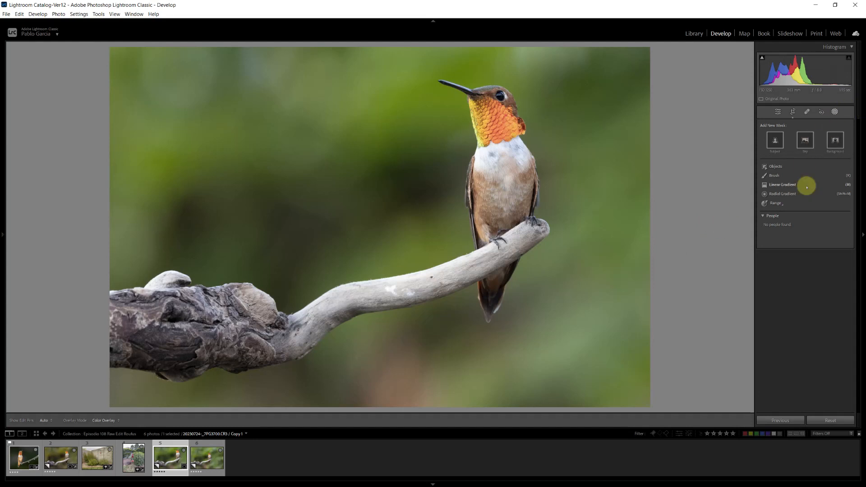
left_click(775, 141)
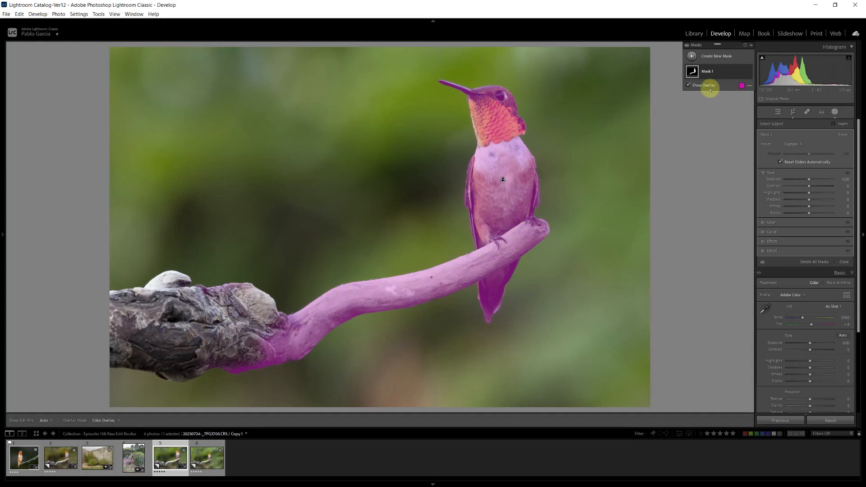
left_click(721, 73)
left_click(706, 93)
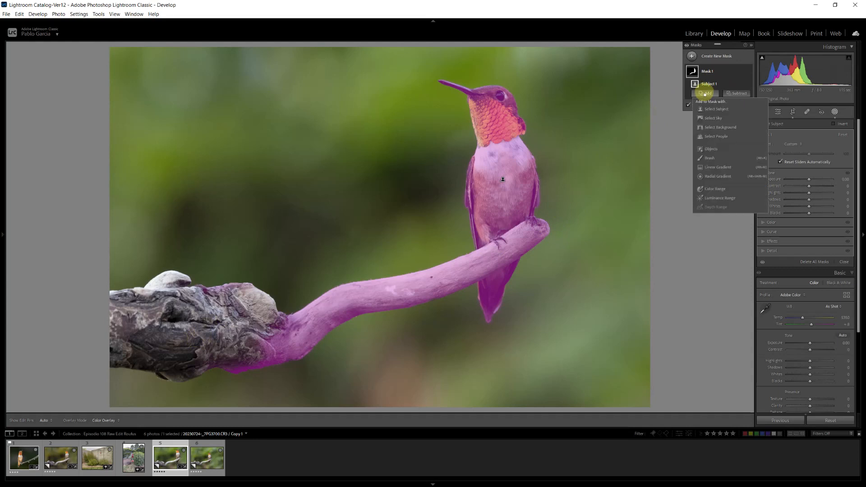
left_click(708, 158)
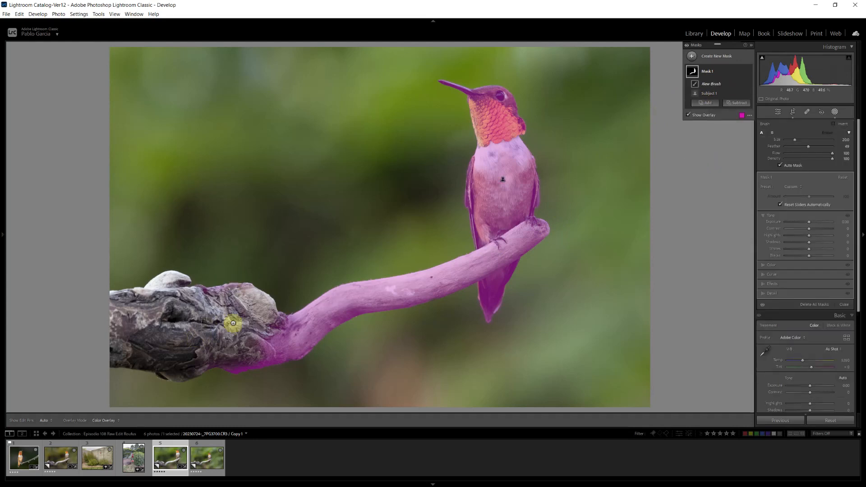
mouse_move(248, 325)
left_mouse_down()
mouse_move(142, 328)
mouse_move(206, 319)
mouse_move(121, 314)
mouse_move(251, 315)
mouse_move(179, 354)
mouse_move(122, 345)
left_mouse_up()
left_click_drag(163, 284, 170, 283)
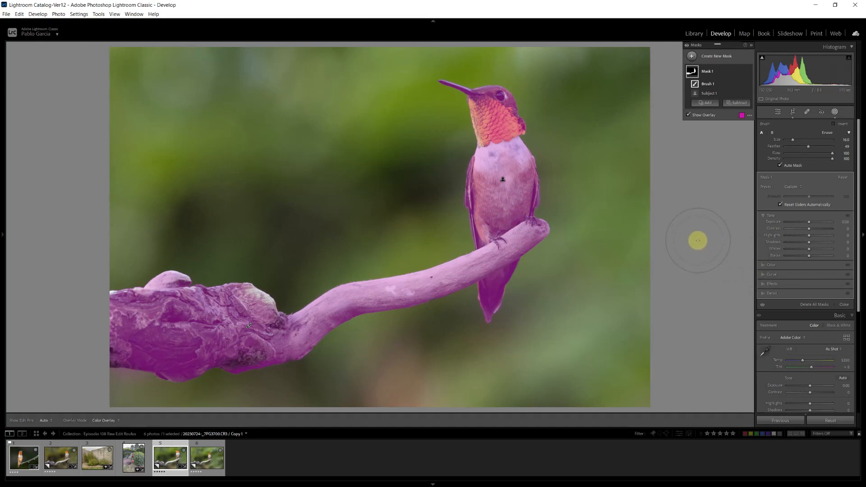
Set the subject mask's Exposure to 0.20, Highlights to -42, Shadows to 30 and Blacks to -8, slightly raising Contrast and lowering Whites.
left_click_drag(808, 223, 810, 222)
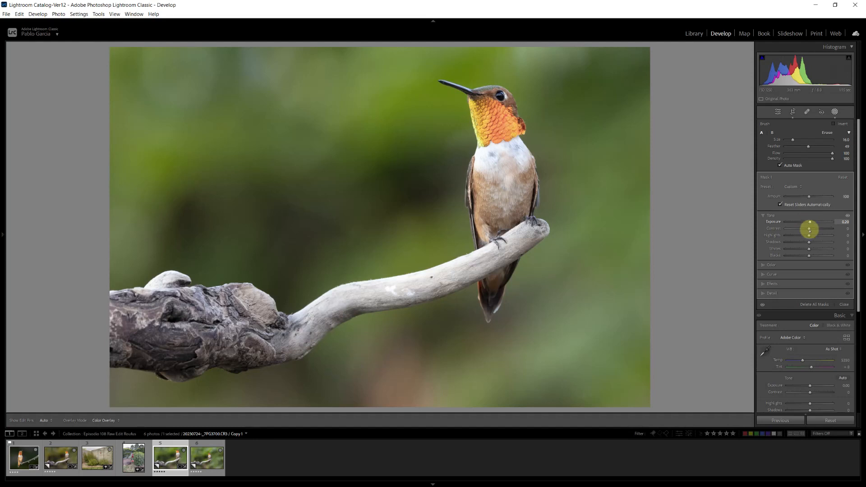
left_click_drag(808, 230, 799, 236)
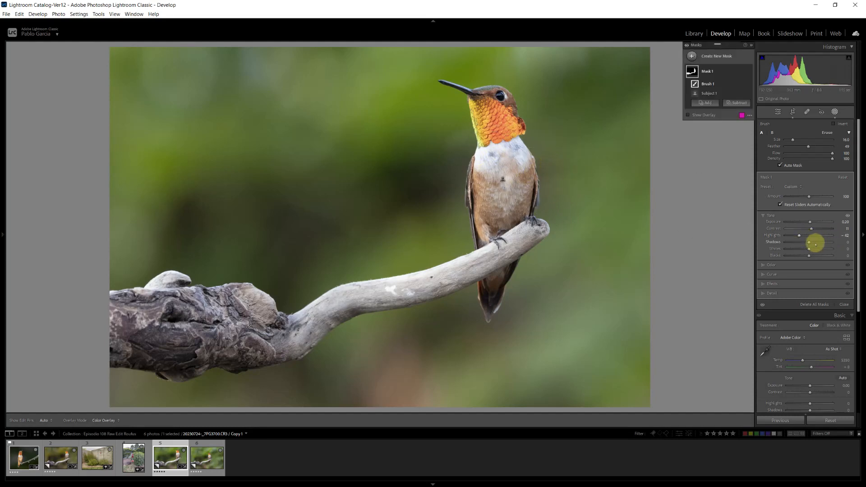
left_click_drag(809, 243, 809, 243)
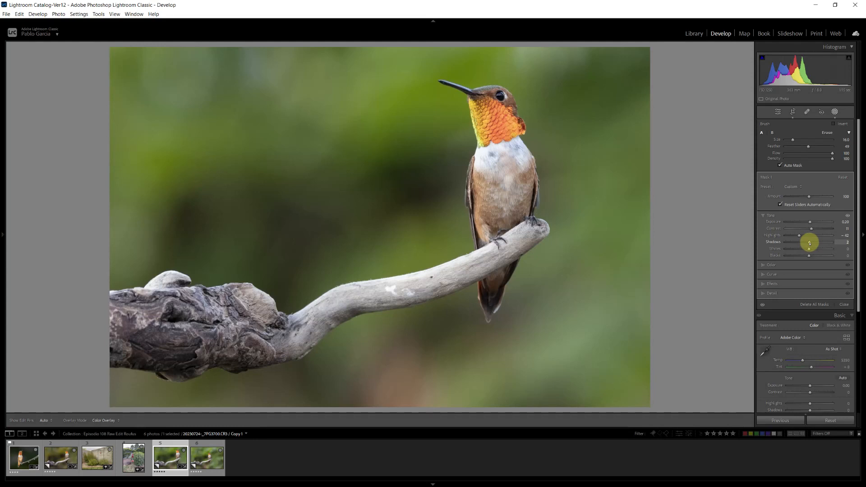
mouse_move(811, 242)
left_mouse_down()
mouse_move(820, 242)
mouse_move(803, 249)
mouse_move(806, 257)
left_mouse_up()
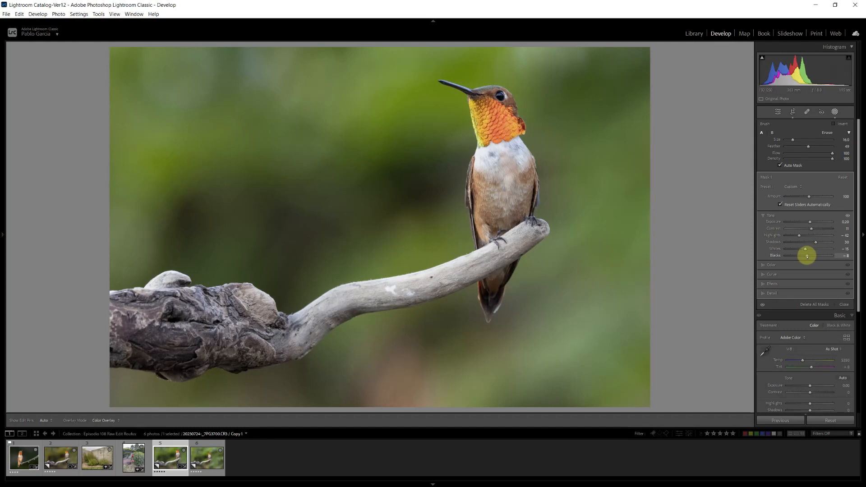
left_click_drag(807, 256, 807, 256)
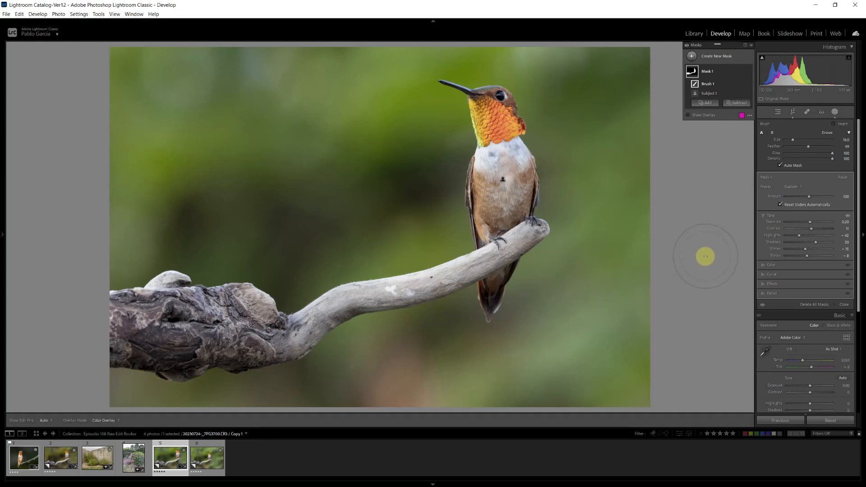
Set the subject mask's Texture to 39 and raise its Clarity slightly.
left_click(786, 283)
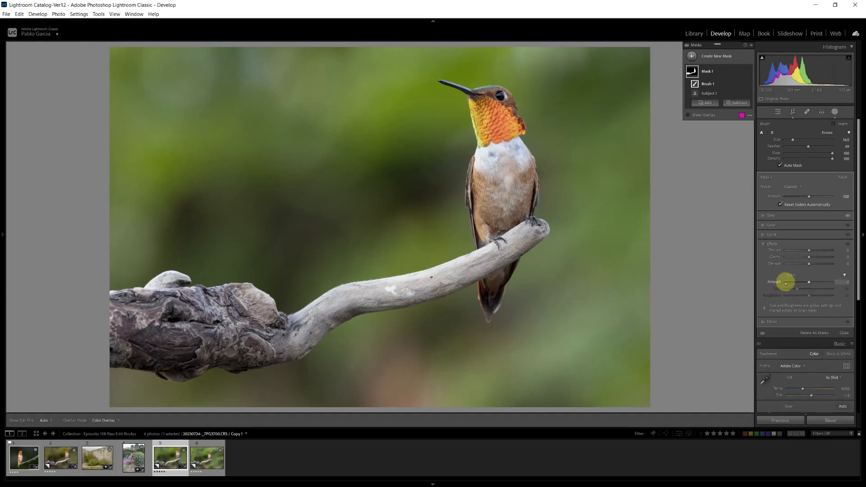
left_click_drag(809, 251, 819, 251)
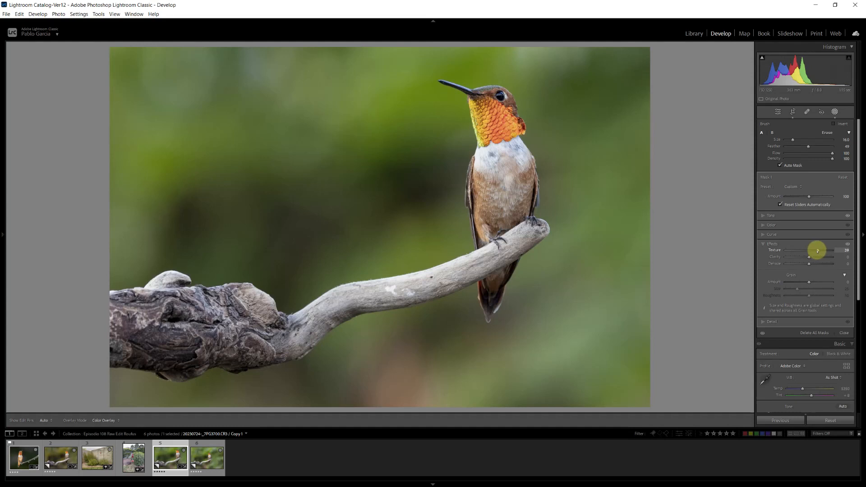
mouse_move(819, 251)
left_mouse_down()
mouse_move(809, 257)
mouse_move(832, 260)
mouse_move(808, 262)
left_mouse_up()
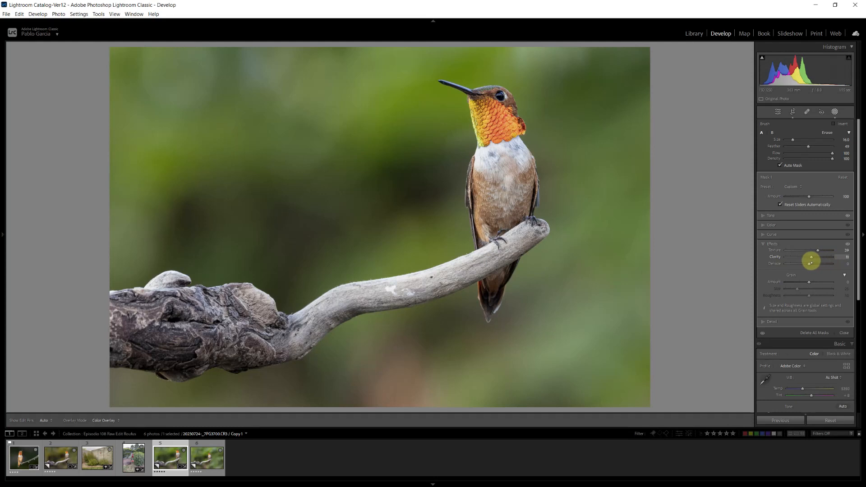
left_click_drag(810, 260, 812, 261)
Raise the subject mask's Saturation to 14.
left_click(796, 225)
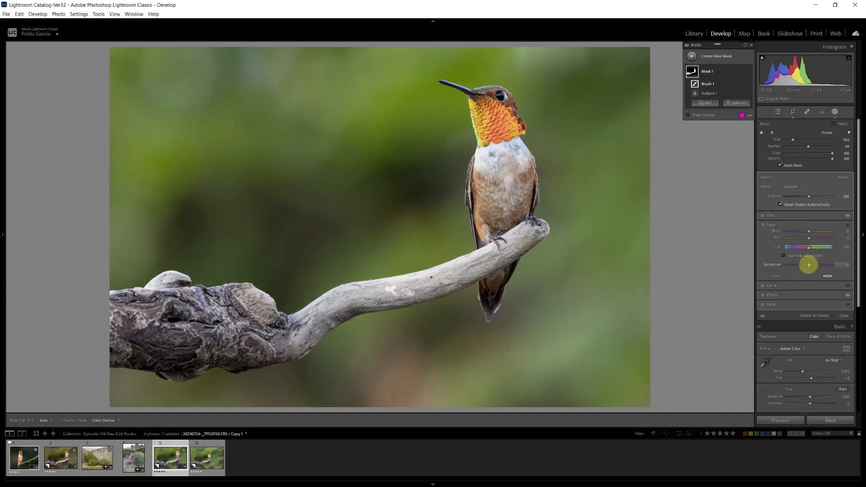
mouse_move(809, 265)
left_mouse_down()
mouse_move(828, 265)
mouse_move(812, 267)
left_mouse_up()
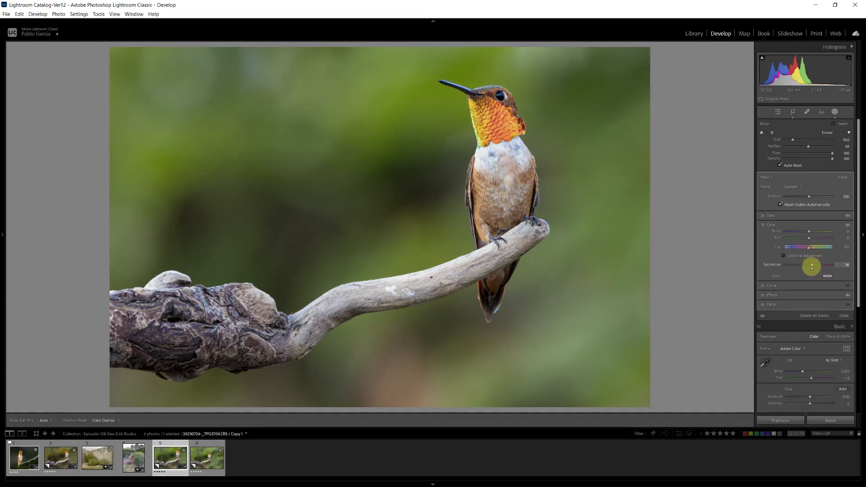
left_click_drag(812, 269, 813, 268)
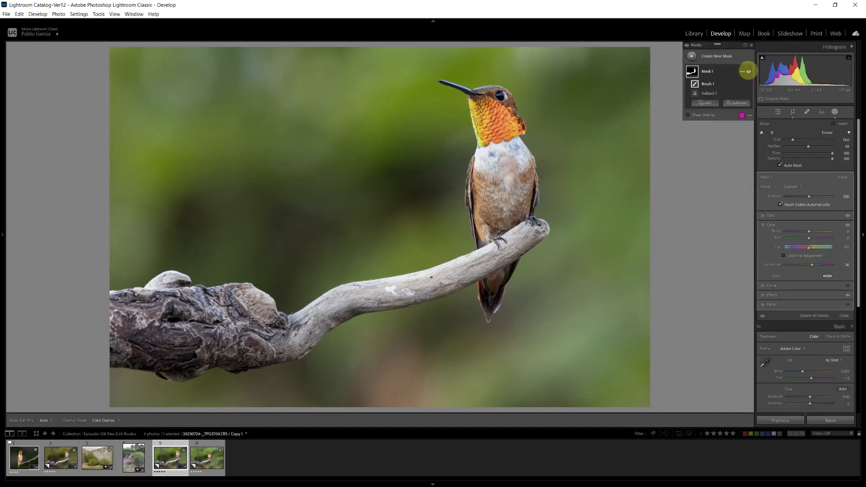
Compare the photo with and without the subject mask by switching the mask's visibility off and on.
left_click(749, 72)
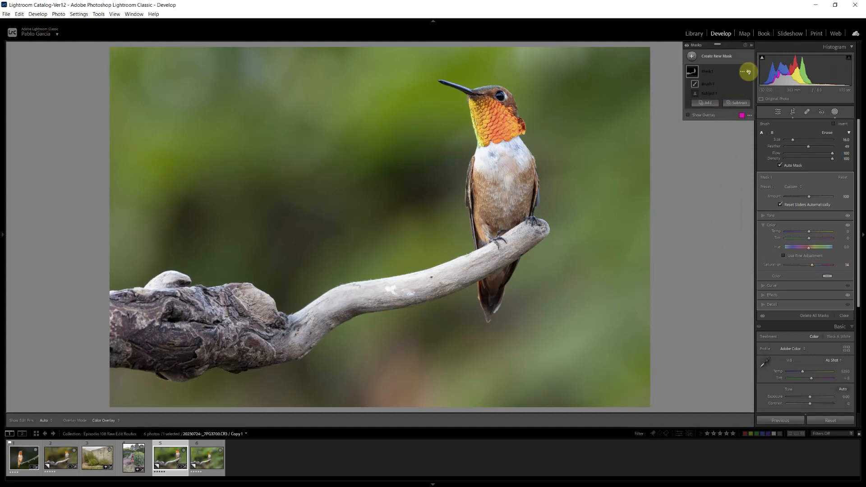
left_click(748, 72)
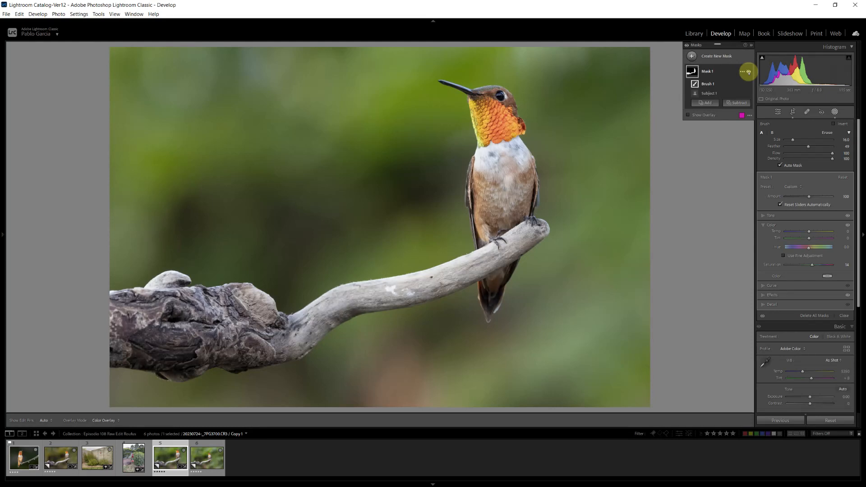
left_click(748, 72)
left_click(749, 72)
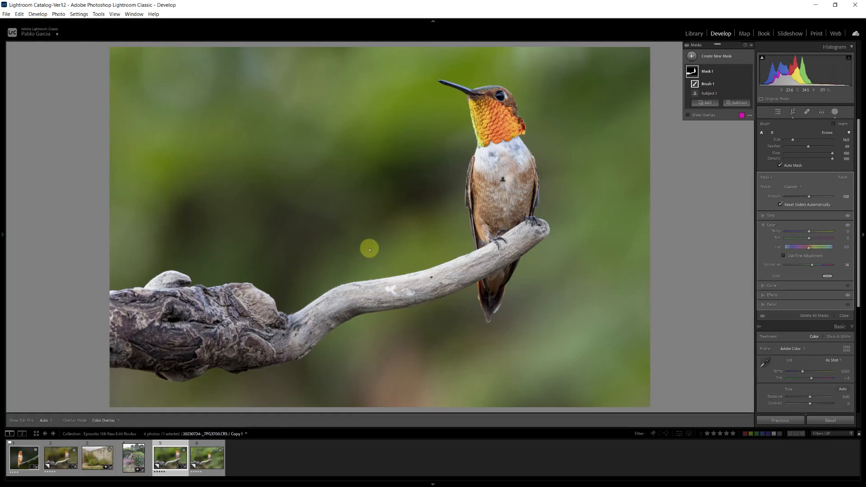
Create a Background mask and subtract the thick part of the branch from it with a brush, hiding the edit pins while painting.
left_click(691, 56)
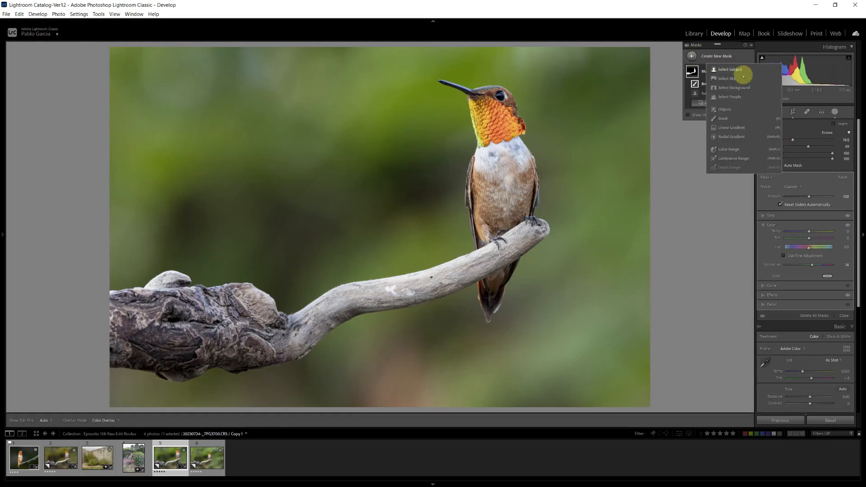
left_click(734, 88)
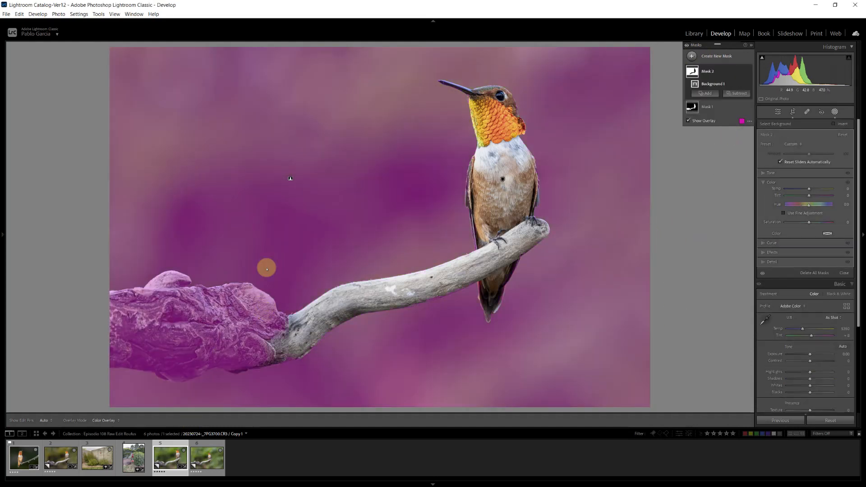
left_click(739, 94)
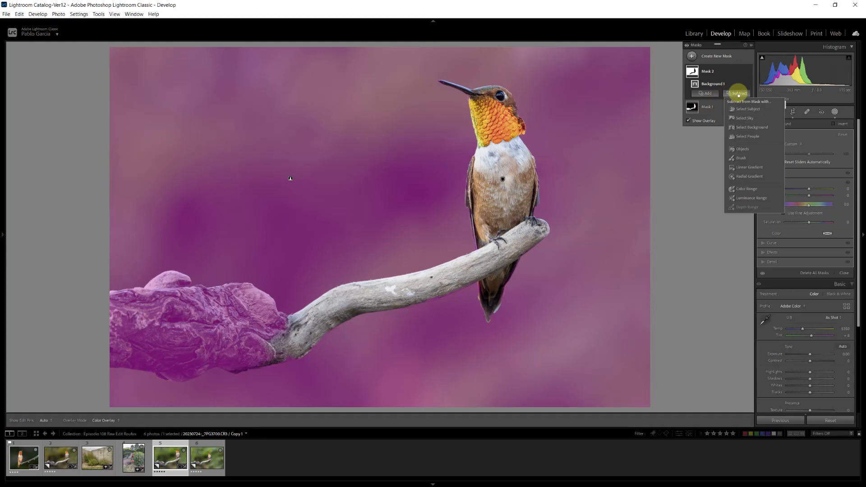
left_click(741, 158)
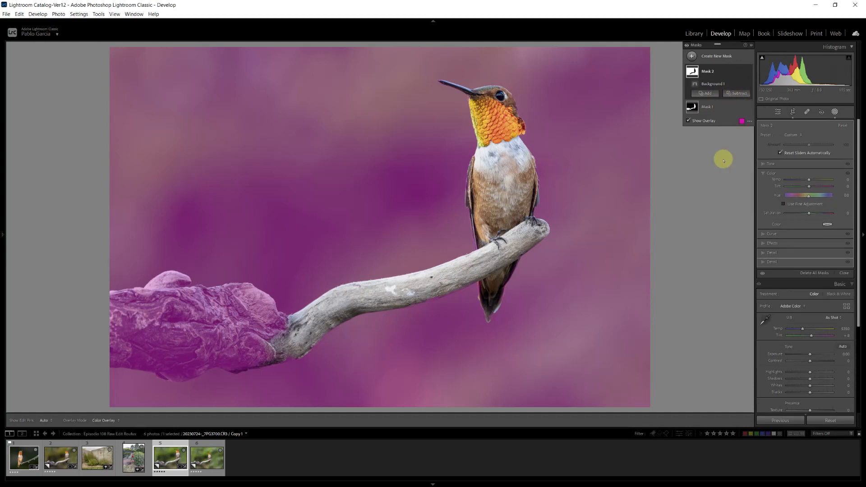
key("h")
mouse_move(177, 330)
left_mouse_down()
mouse_move(109, 315)
mouse_move(224, 305)
mouse_move(249, 307)
mouse_move(259, 323)
mouse_move(256, 344)
mouse_move(112, 349)
mouse_move(180, 368)
left_mouse_up()
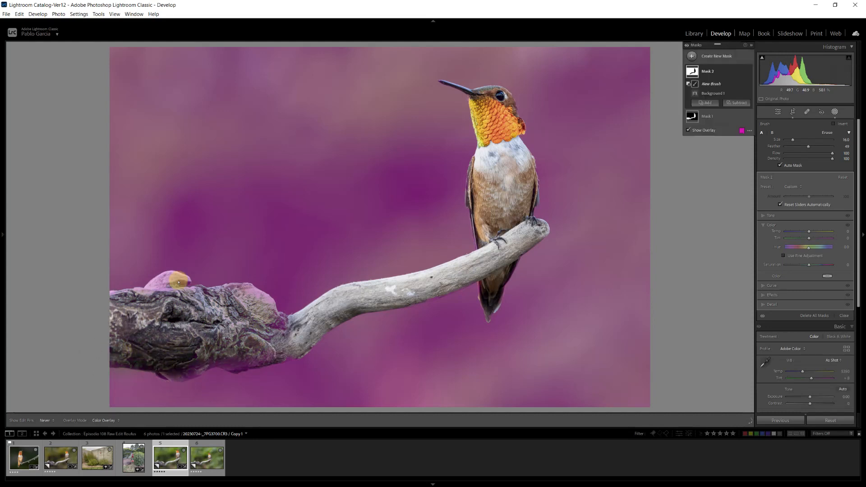
left_click_drag(158, 285, 131, 302)
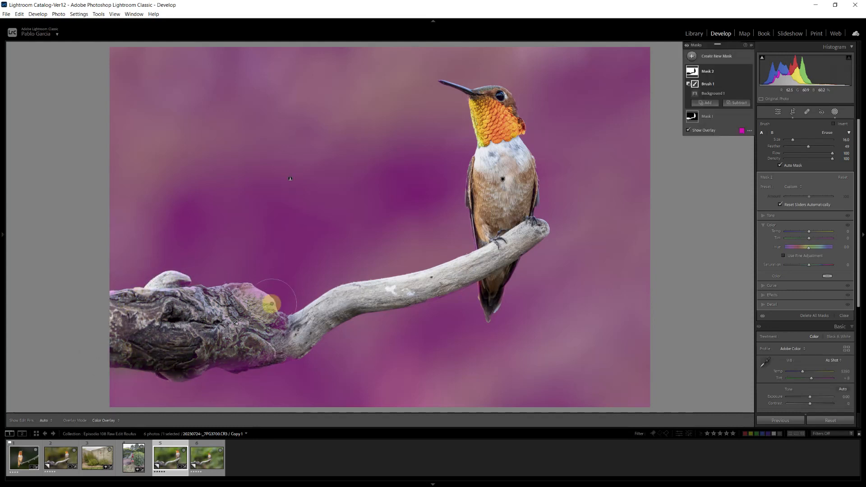
mouse_move(257, 305)
left_mouse_down()
mouse_move(266, 301)
mouse_move(256, 299)
mouse_move(247, 351)
mouse_move(267, 341)
mouse_move(250, 353)
mouse_move(203, 354)
left_mouse_up()
left_click_drag(256, 334, 281, 315)
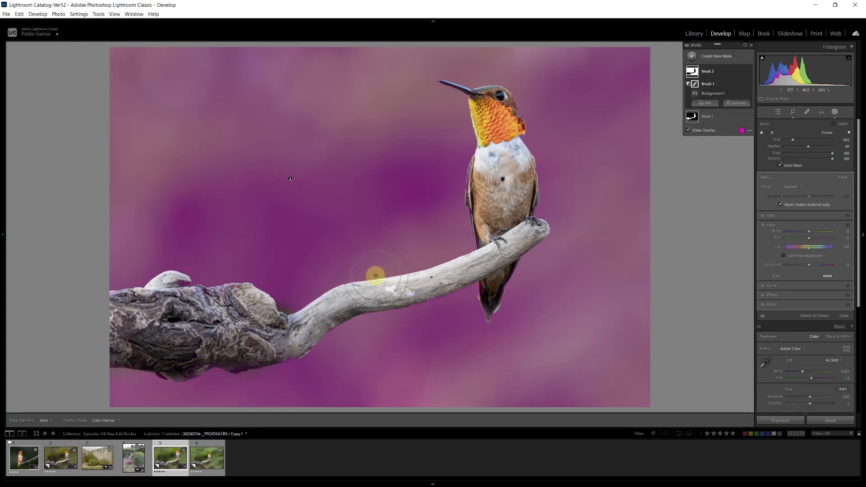
Finish brushing the branch out of the background mask and lower the mask's Exposure to about -0.32.
left_click_drag(290, 296, 282, 299)
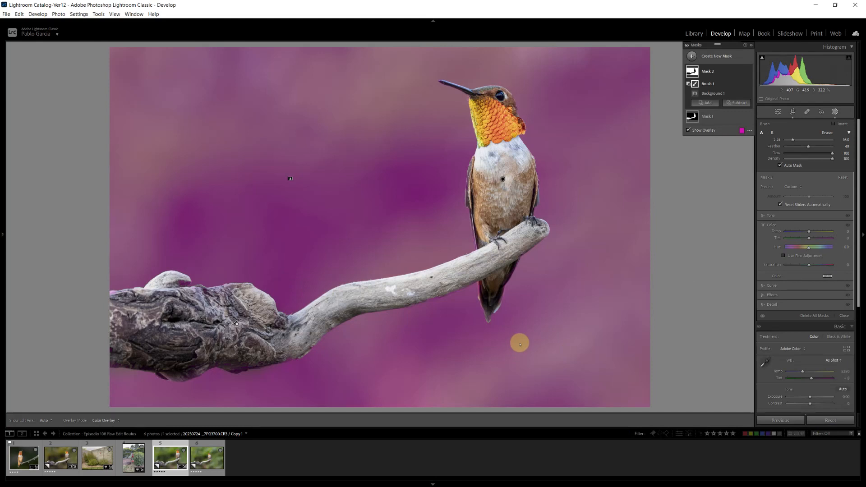
left_click(730, 73)
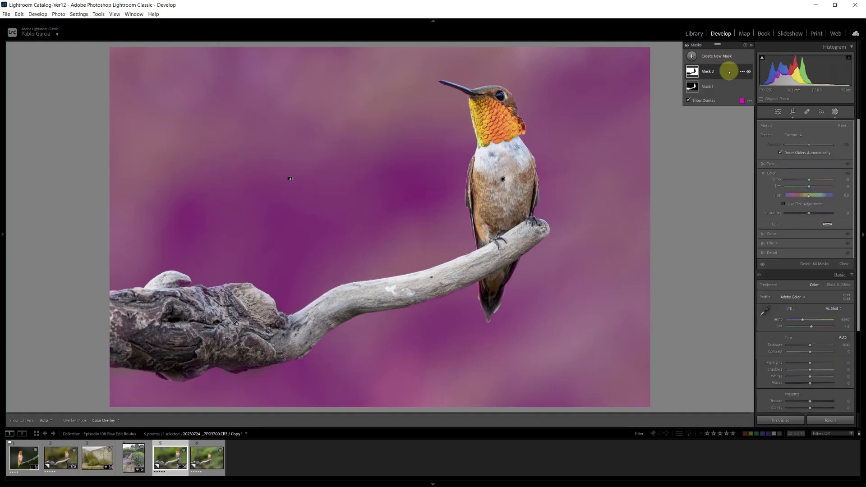
left_click(794, 165)
left_click_drag(809, 172, 807, 172)
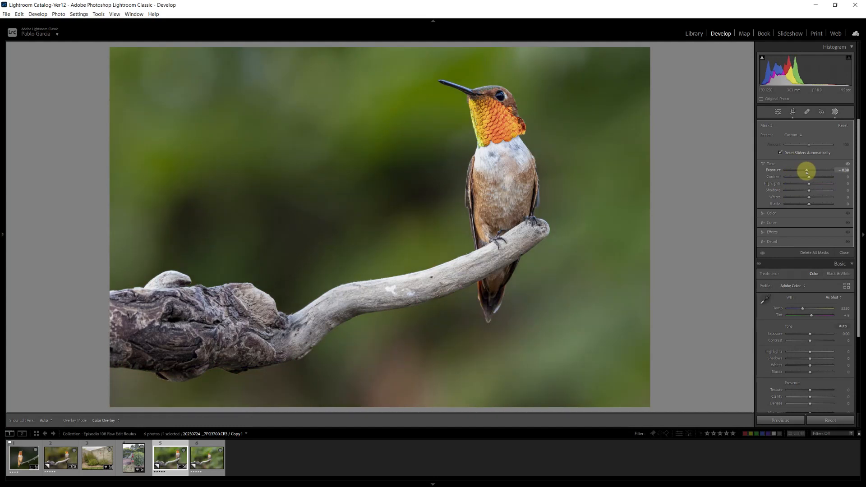
left_click_drag(807, 171, 808, 172)
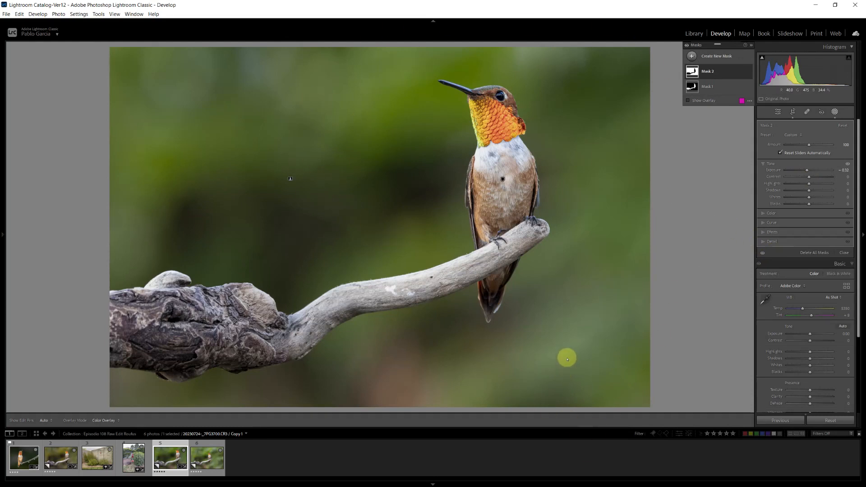
Shift the background mask's Hue to -23.4 for warmer, autumn-like tones.
left_click(786, 215)
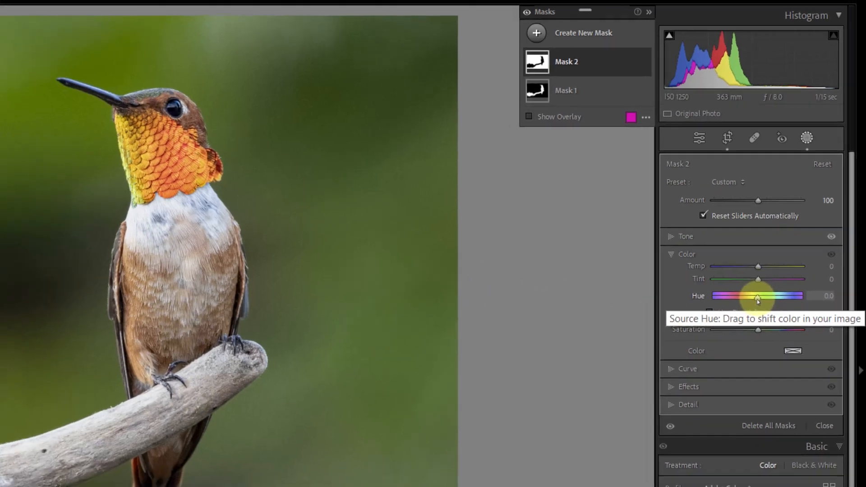
left_click_drag(751, 313, 748, 313)
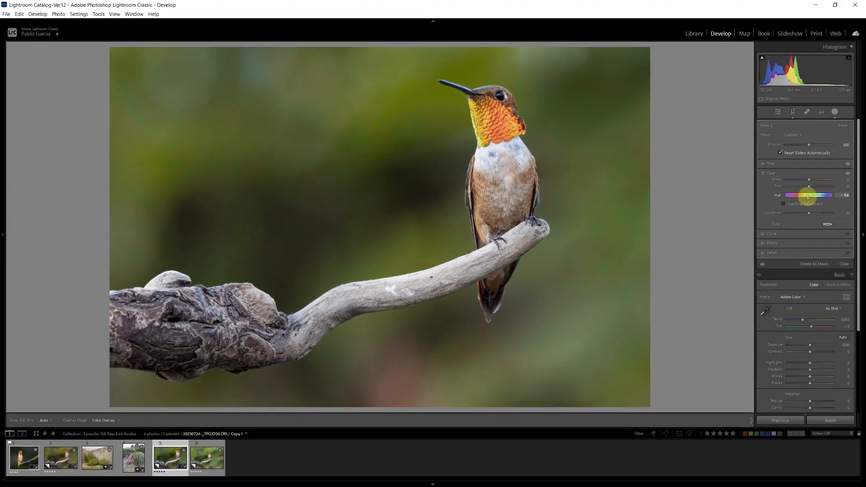
mouse_move(807, 196)
left_mouse_down()
mouse_move(800, 197)
mouse_move(817, 197)
mouse_move(806, 197)
left_mouse_up()
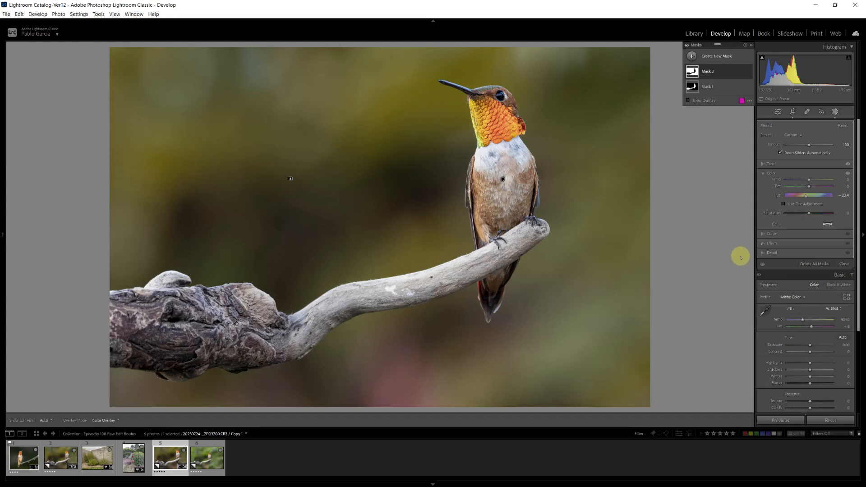
Raise the background mask's Noise reduction strongly, checking the smoothness up close around the bird's head.
left_click(789, 253)
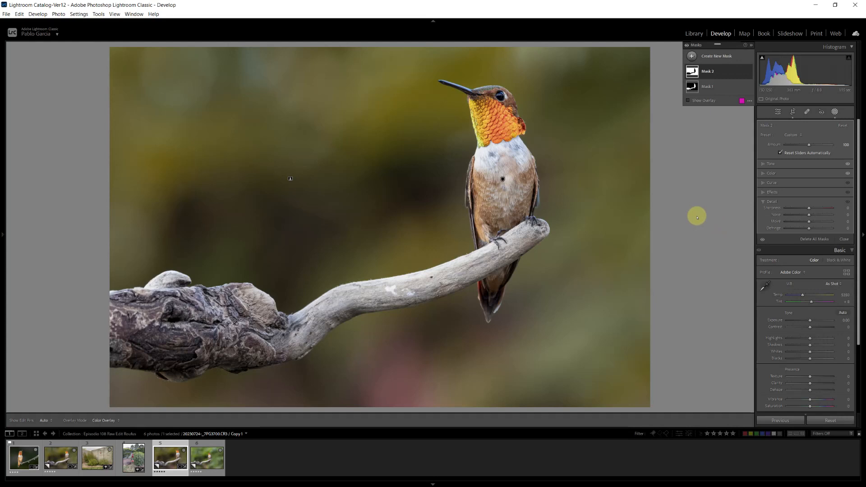
left_click_drag(809, 216, 825, 215)
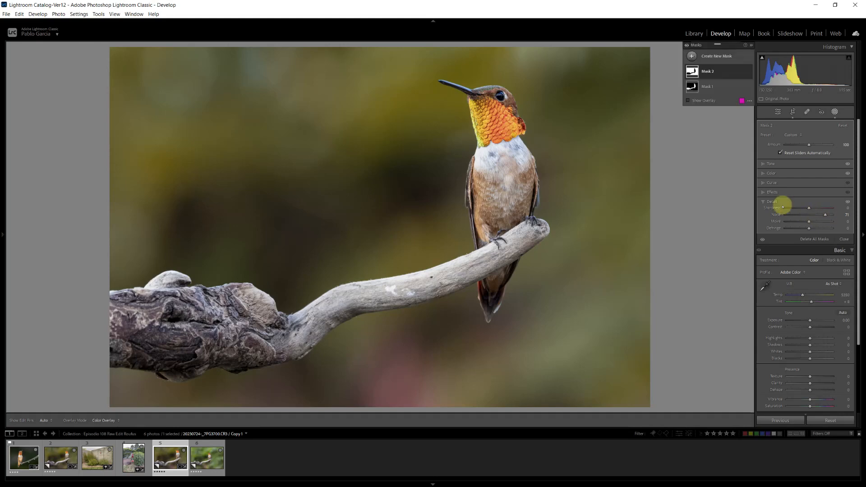
left_click(526, 98)
left_click_drag(825, 215, 825, 215)
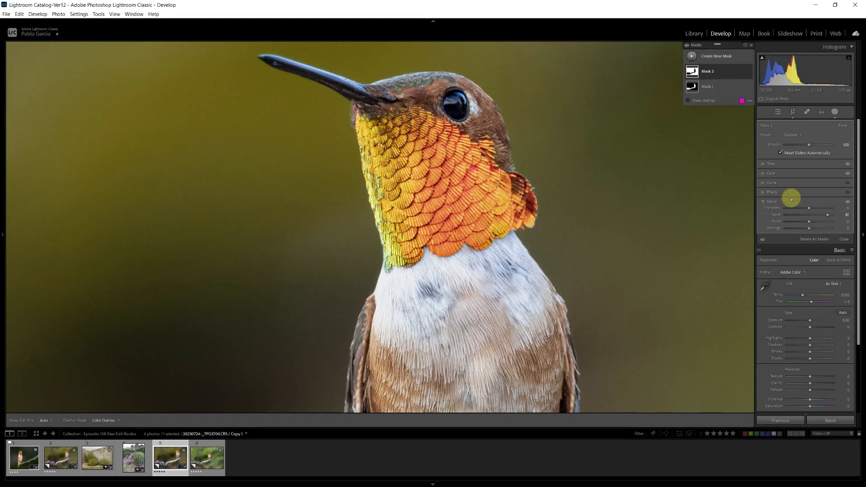
Compare the full photo with and without the background mask by switching the mask's visibility off and on.
key("z")
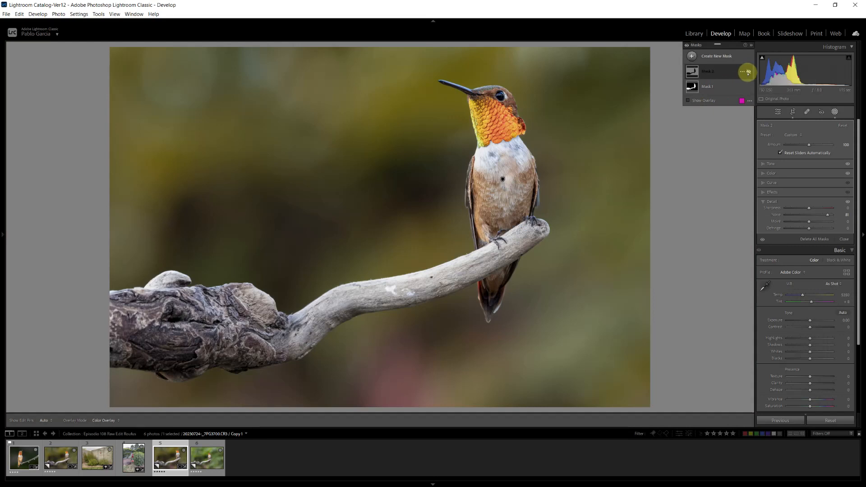
left_click(748, 72)
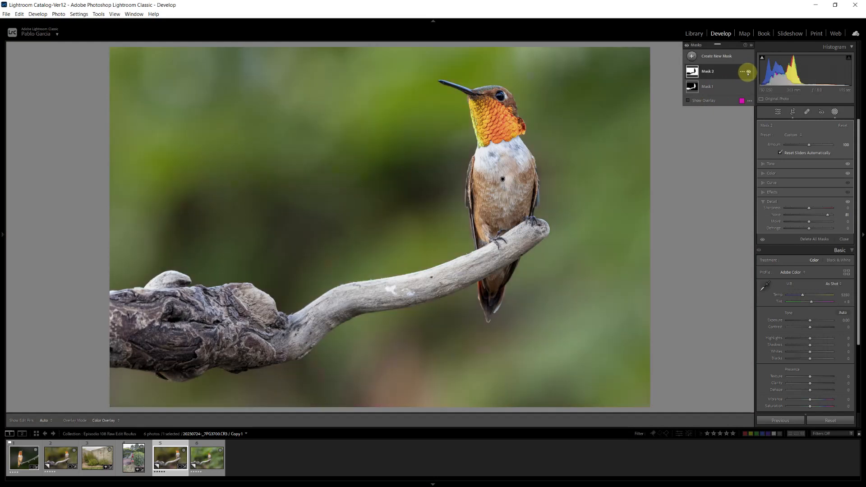
left_click(748, 72)
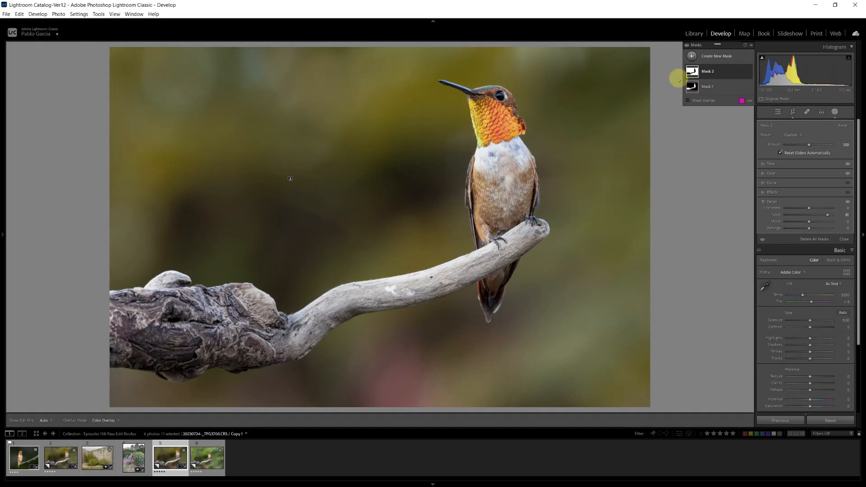
Create a brush mask and paint it over the bird's white upper chest with a brush size of 5.
left_click(692, 56)
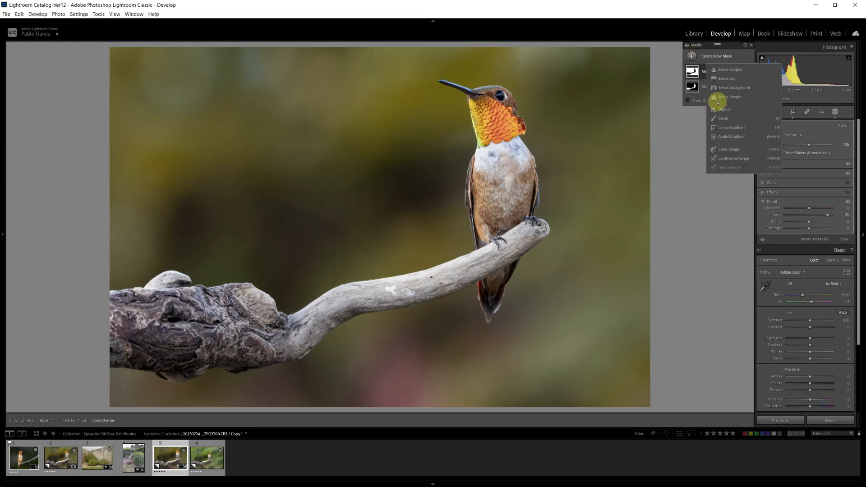
left_click(722, 121)
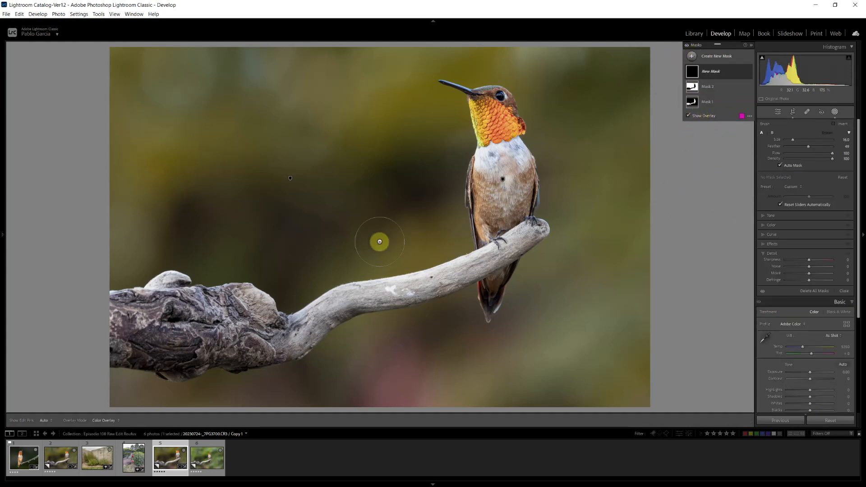
left_click_drag(485, 159, 515, 150)
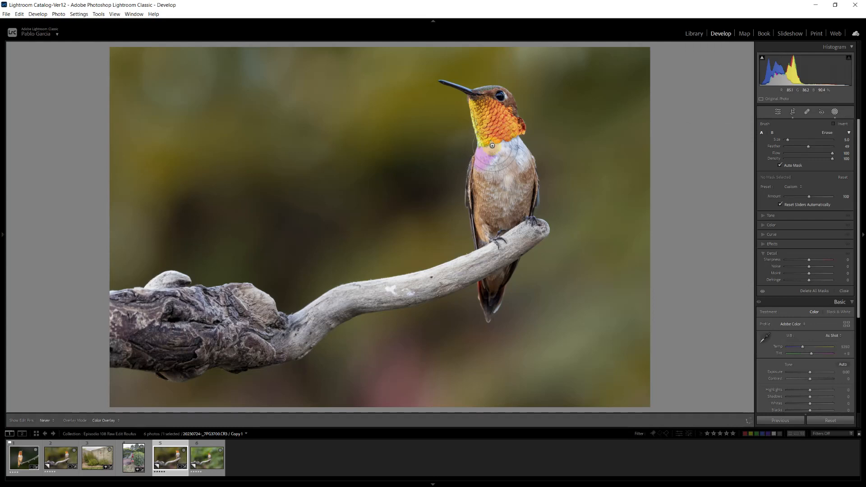
Set the chest mask's Highlights to -18 and Whites to -12.
left_click(788, 214)
left_click_drag(809, 235, 803, 249)
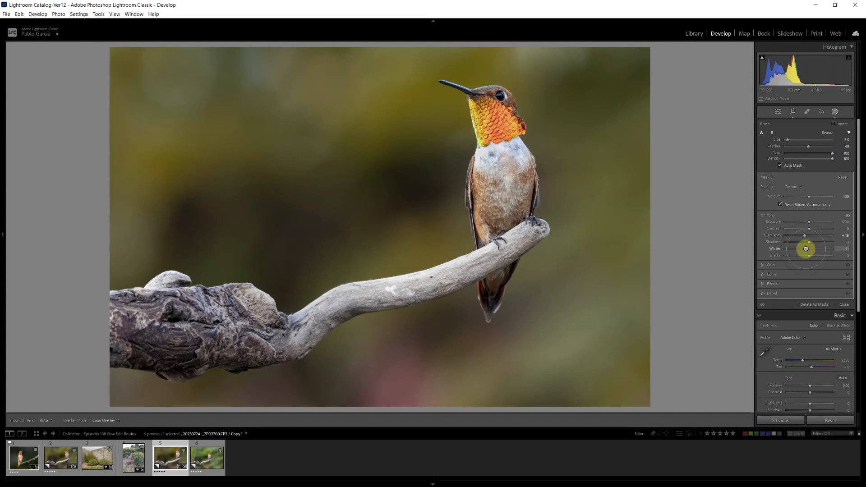
left_click_drag(805, 249, 806, 236)
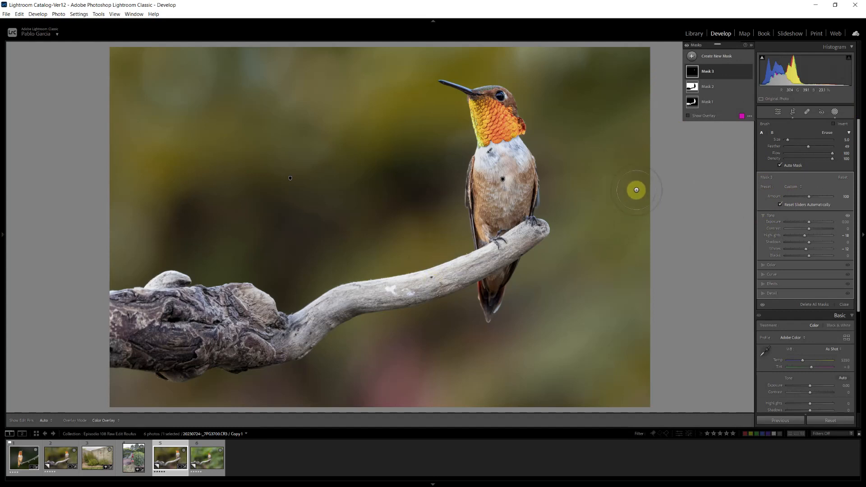
Create a large radial gradient mask around the bird and invert it to cover the surroundings.
left_click(691, 55)
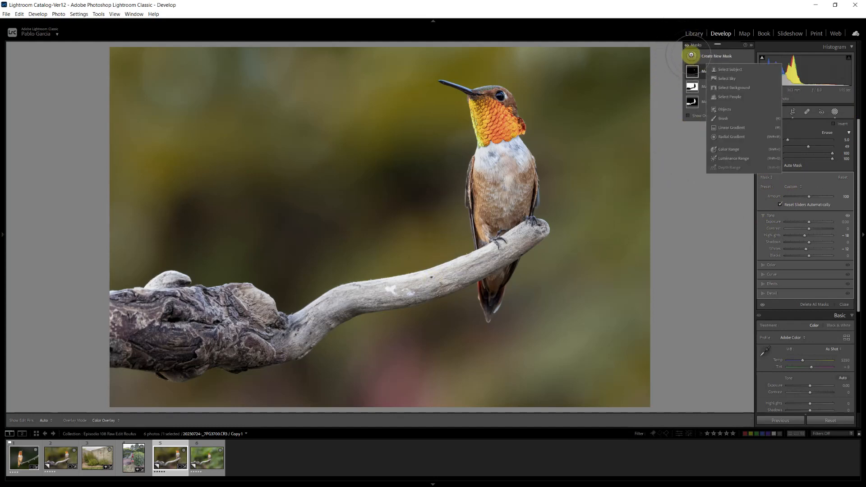
left_click(731, 136)
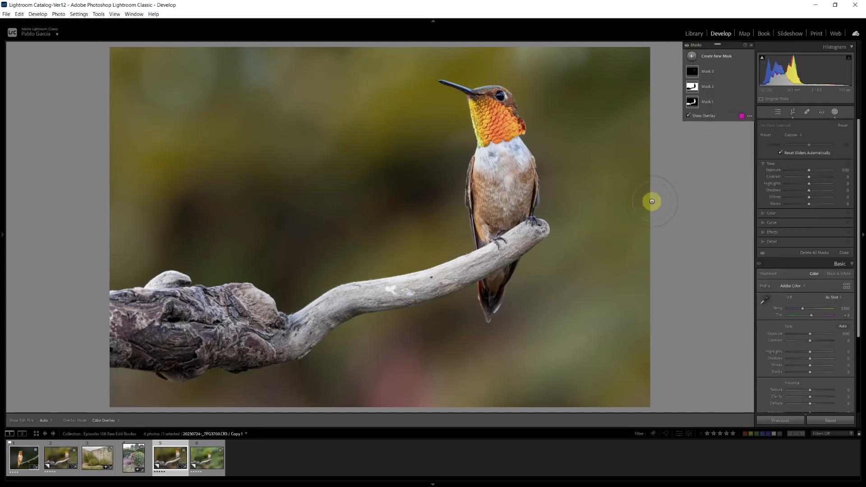
left_click_drag(480, 178, 657, 403)
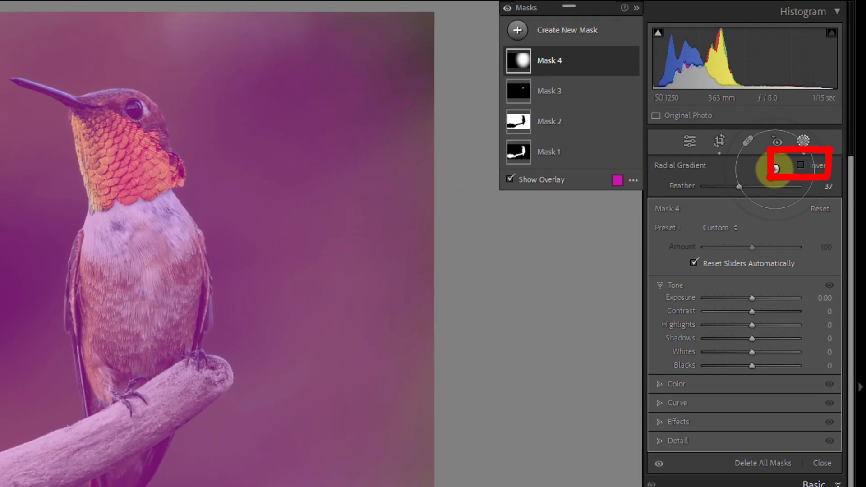
left_click(801, 165)
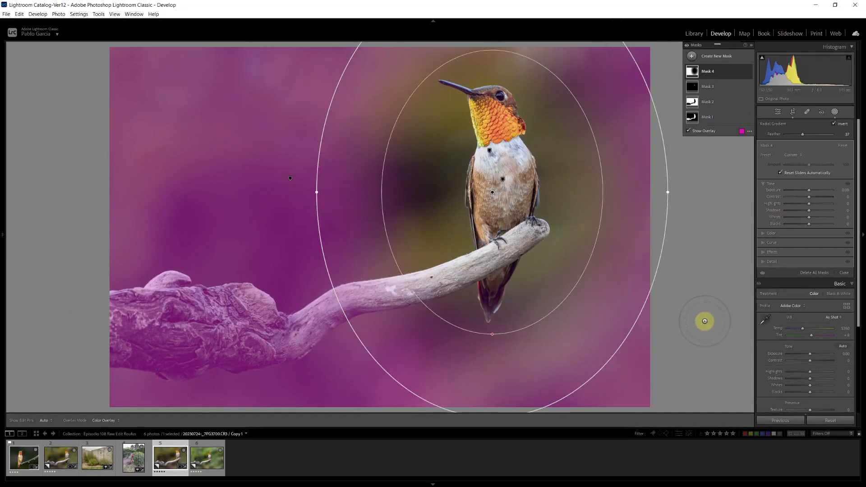
Set the radial mask's Exposure to -0.33 and Highlights to 15 to form a vignette.
left_click_drag(810, 189, 809, 190)
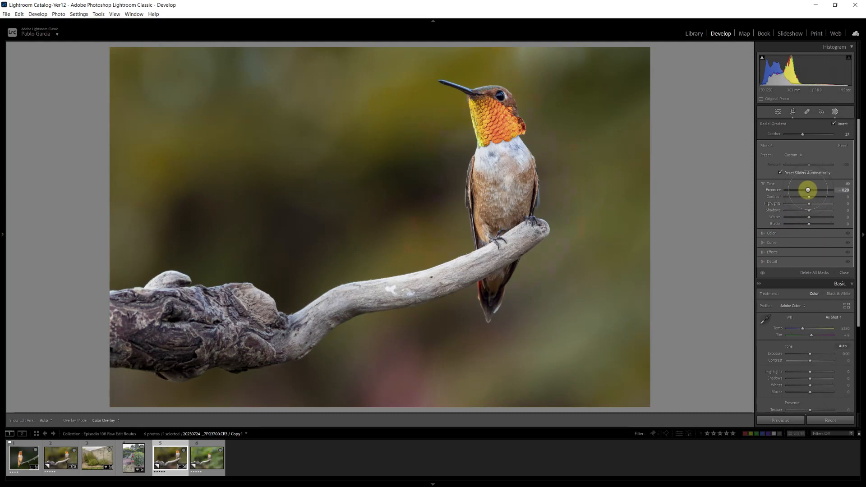
left_click_drag(808, 190, 812, 204)
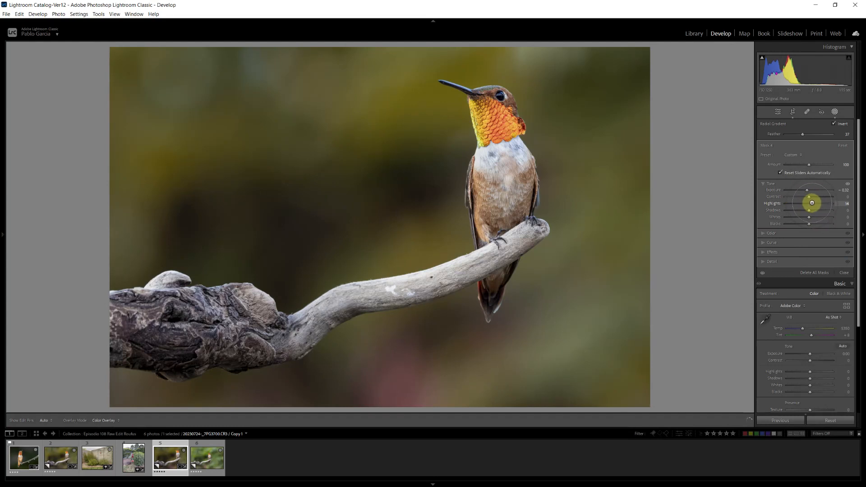
left_click_drag(810, 202, 813, 201)
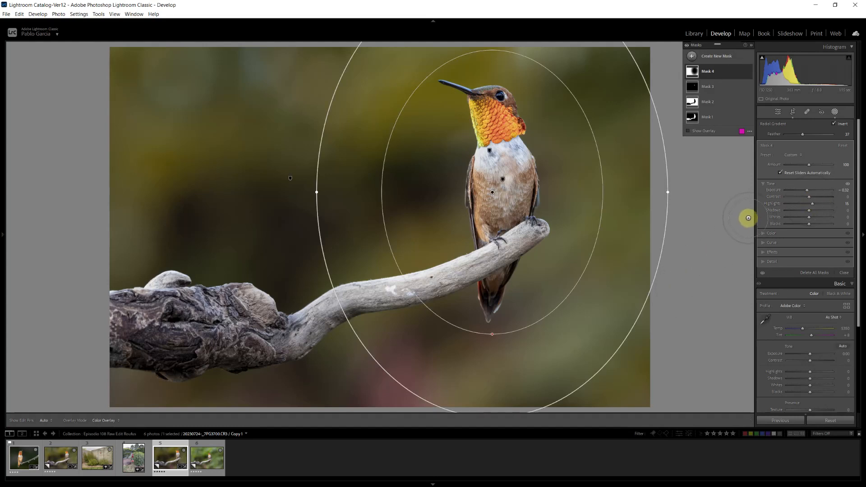
Compare the photo with all masks switched off and on, and leave the masking tool.
left_click(686, 45)
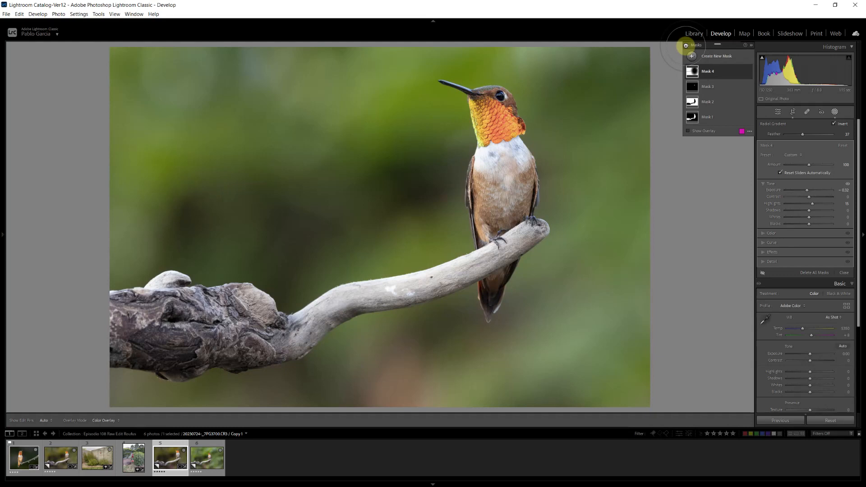
left_click(686, 45)
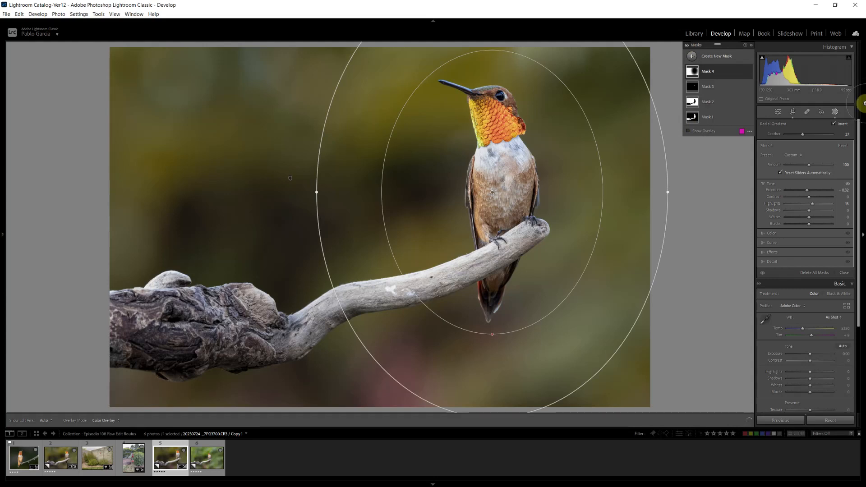
left_click(834, 111)
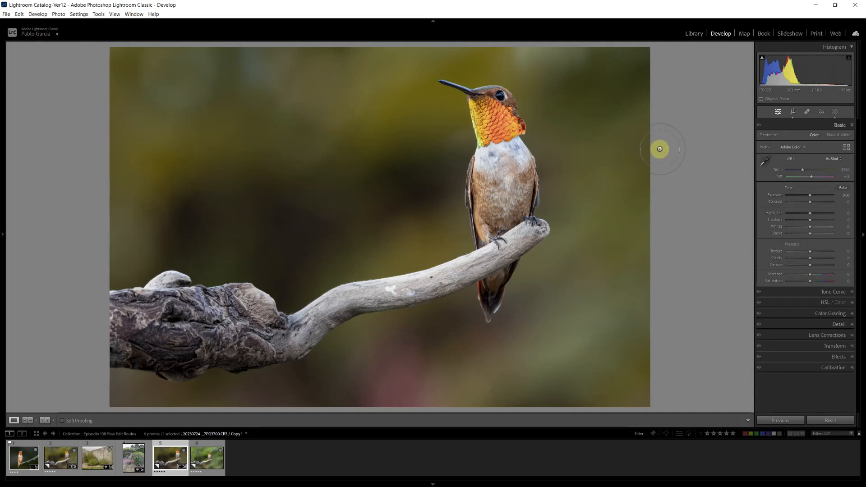
Heal the small dark spot on the thin part of the branch with a reduced brush size.
left_click(808, 111)
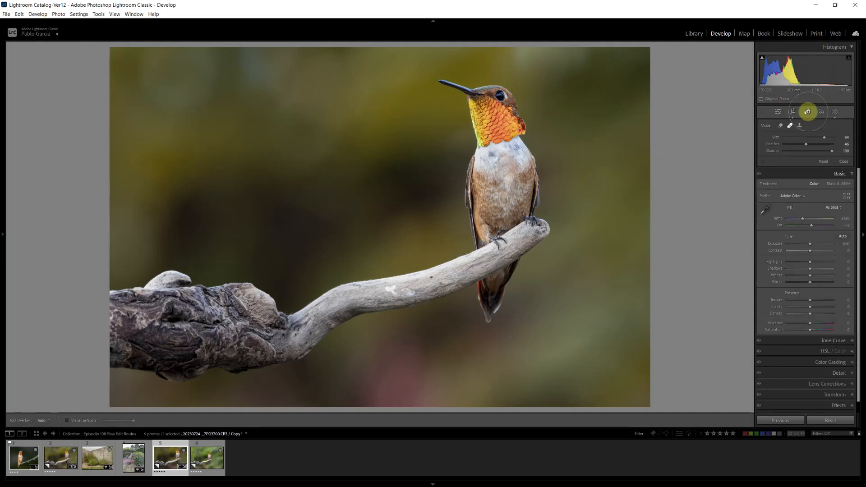
scroll(425, 286, "down", 4)
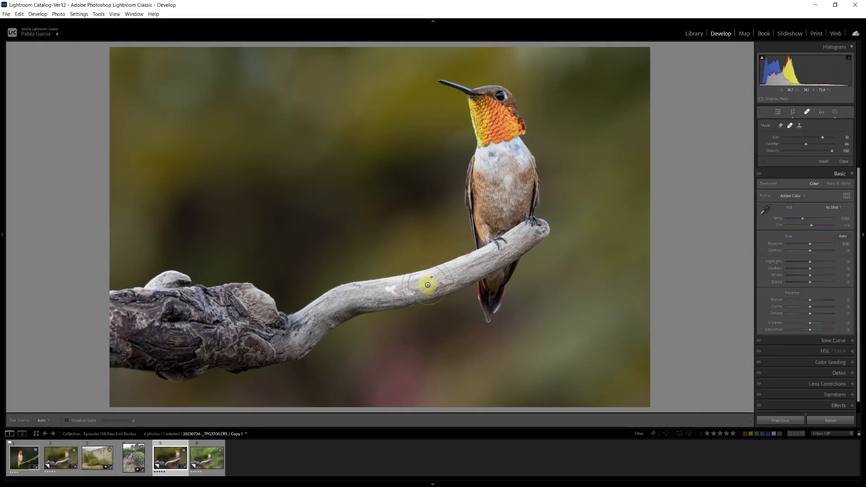
scroll(424, 283, "down", 3)
scroll(422, 281, "up", 7)
left_click(431, 277)
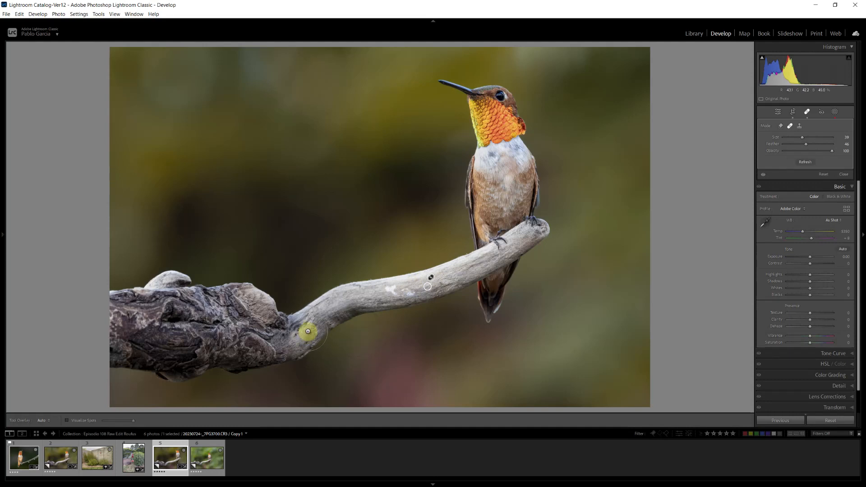
Heal the blemishes where the thin branch meets the thick wood and the white marks midway along the branch.
left_click(310, 333)
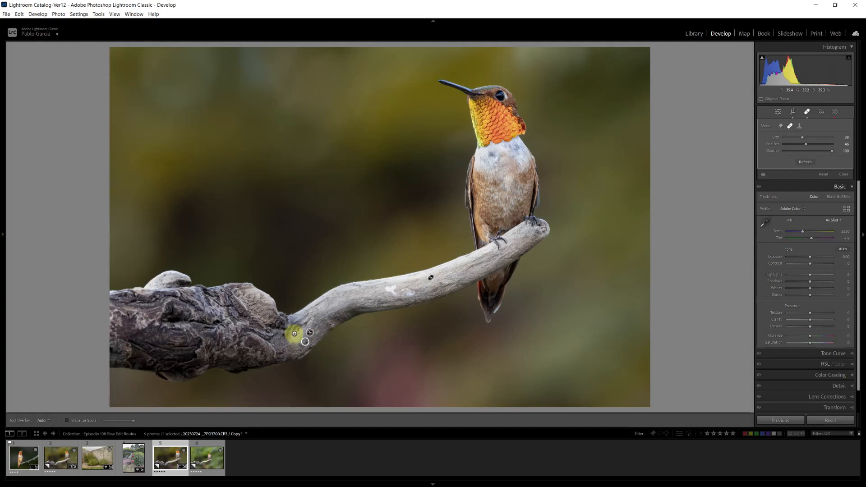
scroll(290, 336, "down", 1)
left_click(295, 334)
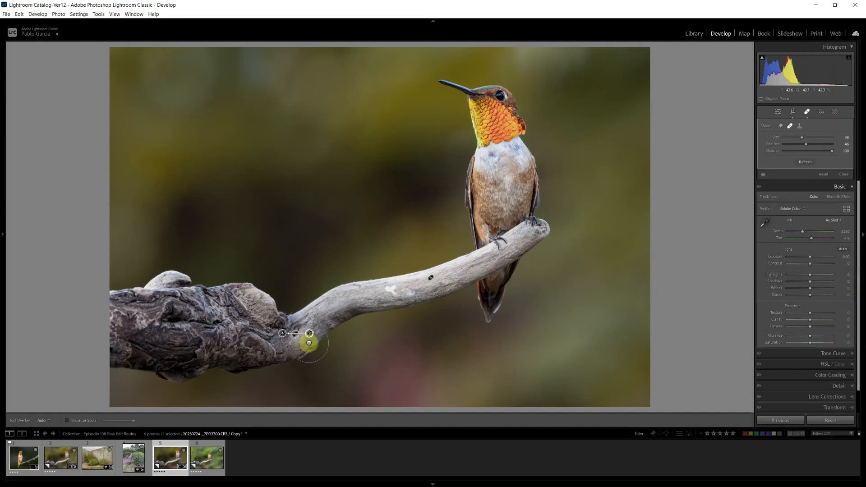
left_click(307, 343)
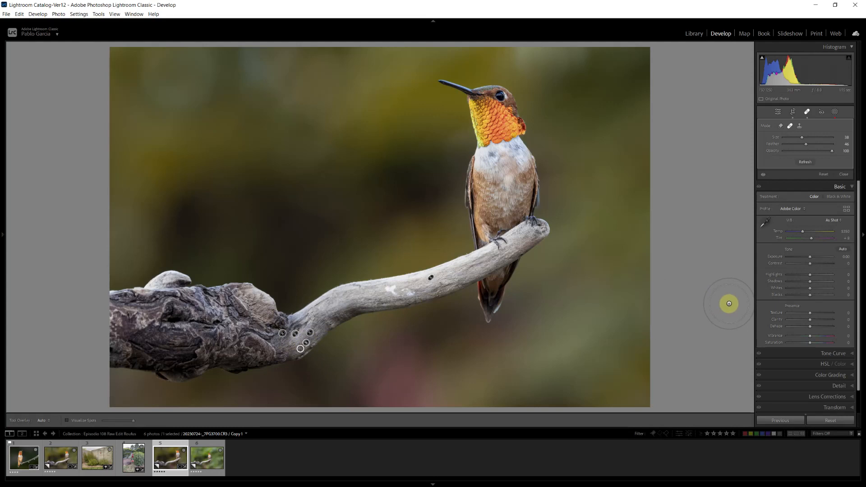
left_click(406, 292)
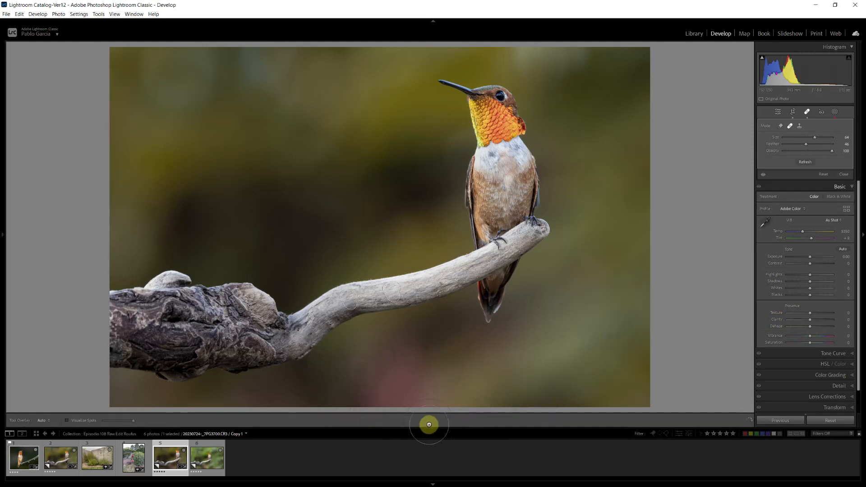
Heal the pink blur in the background below the branch with an enlarged brush and finish healing.
key("Escape")
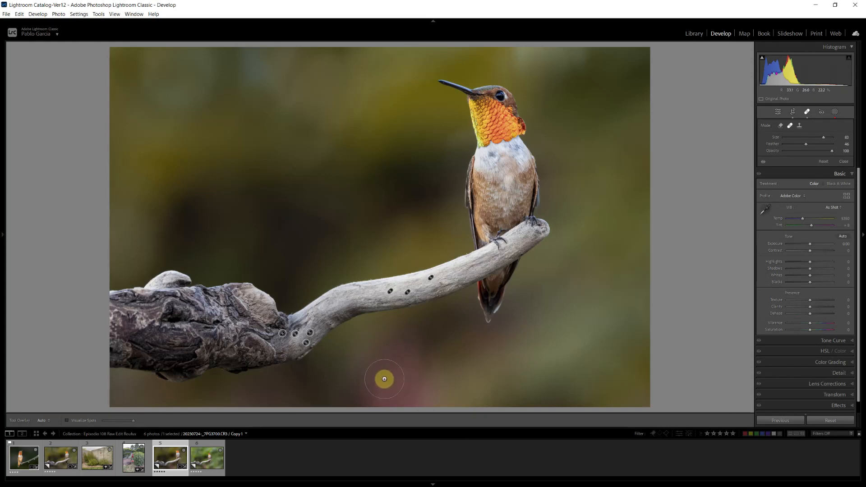
scroll(381, 386, "up", 1)
mouse_move(381, 386)
left_mouse_down()
mouse_move(372, 389)
mouse_move(472, 397)
left_mouse_up()
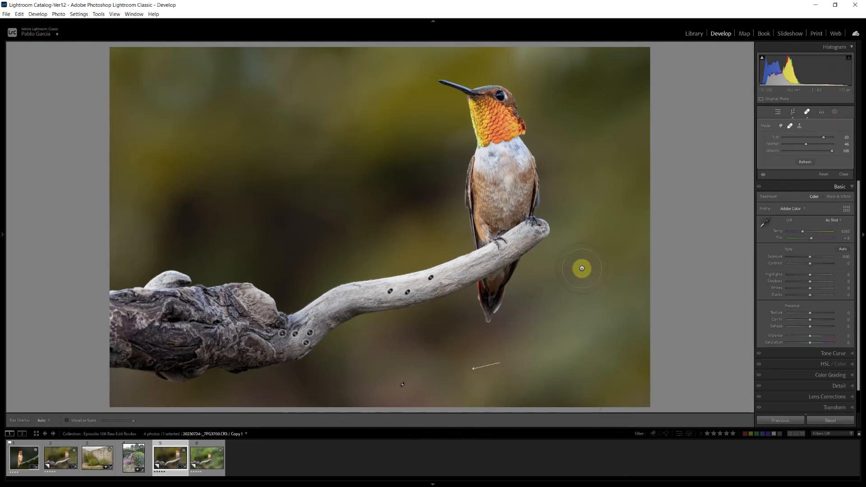
left_click(843, 174)
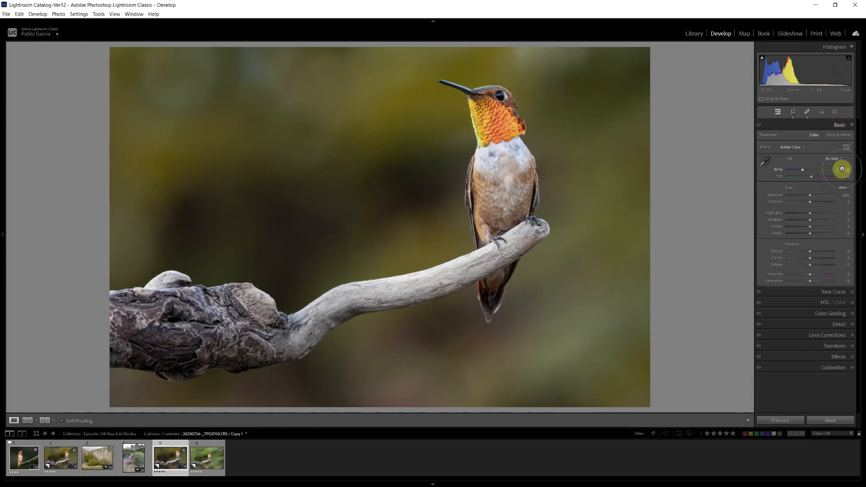
Set the sharpening Masking to 63, checking the mask preview on a close-up of the hummingbird's head.
left_click(489, 111)
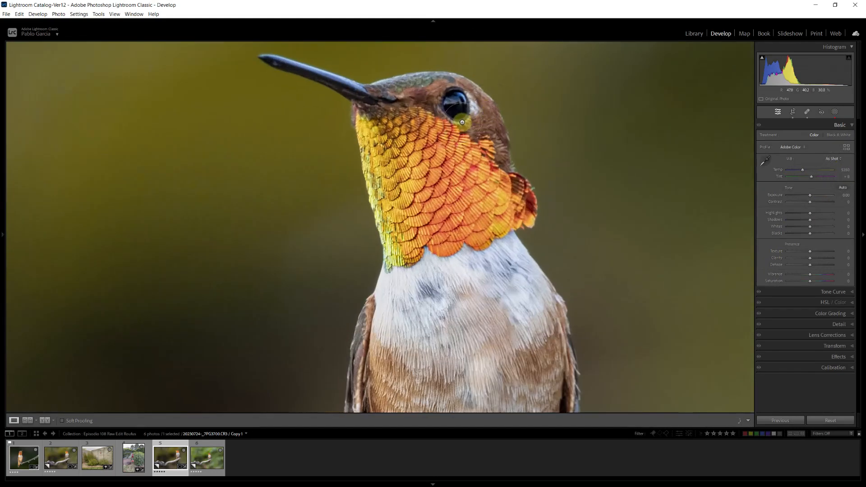
left_click(460, 120)
left_click(516, 113)
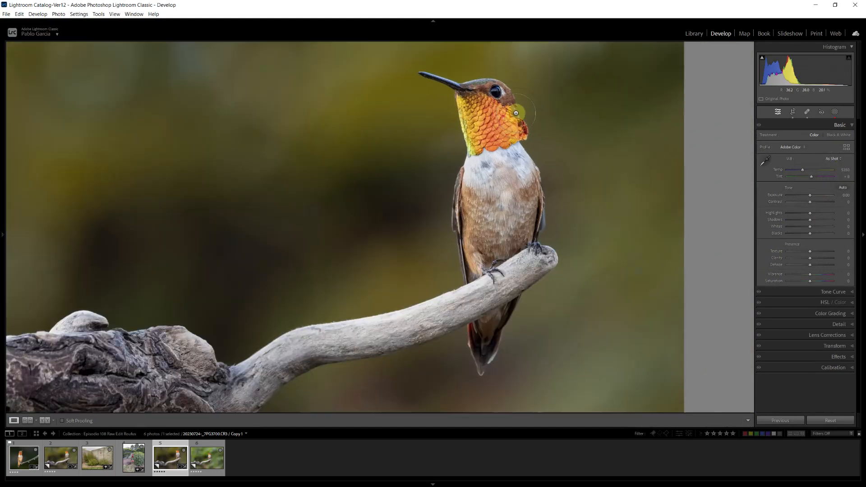
left_click_drag(507, 131, 495, 233)
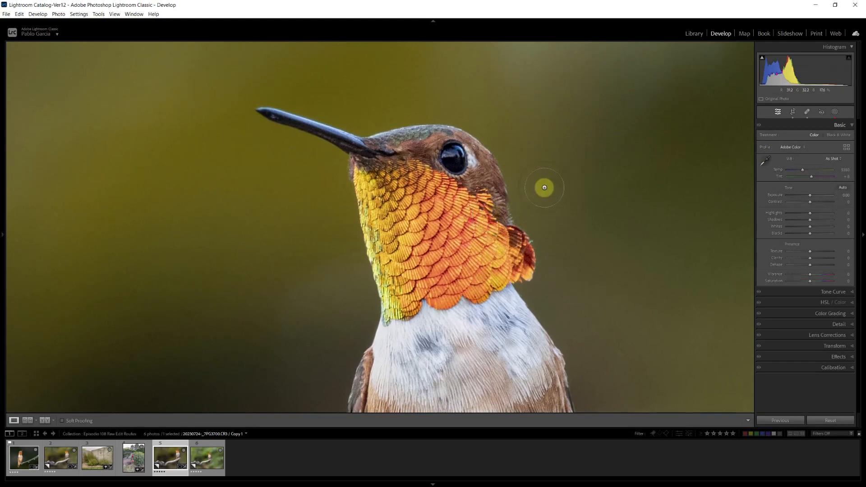
left_click(838, 325)
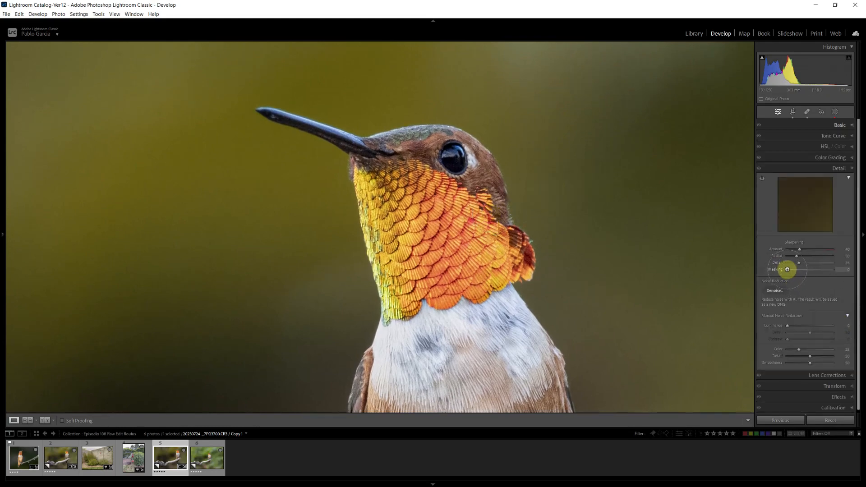
left_click_drag(788, 270, 816, 276)
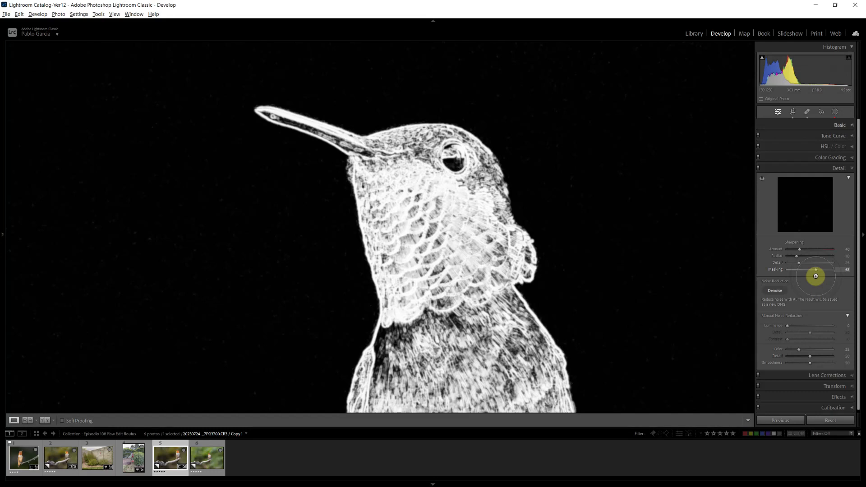
left_click_drag(816, 276, 816, 276)
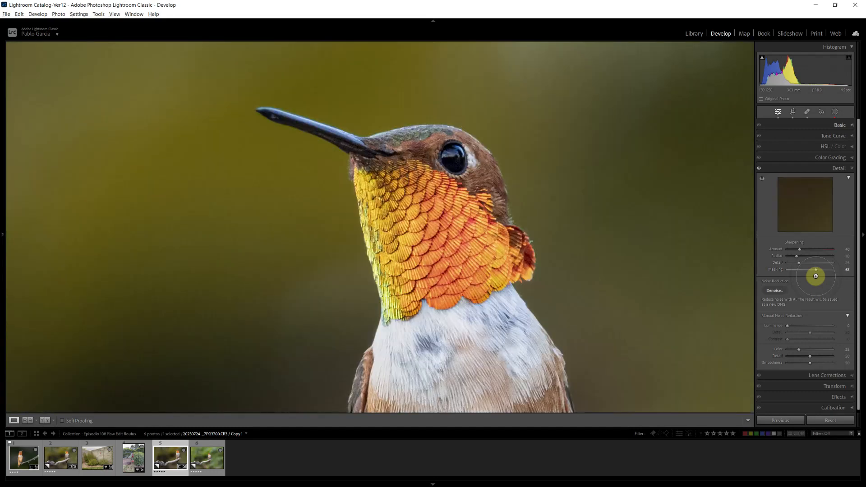
Set the manual noise reduction Luminance to 20.
left_click(789, 325)
left_click_drag(789, 325, 796, 325)
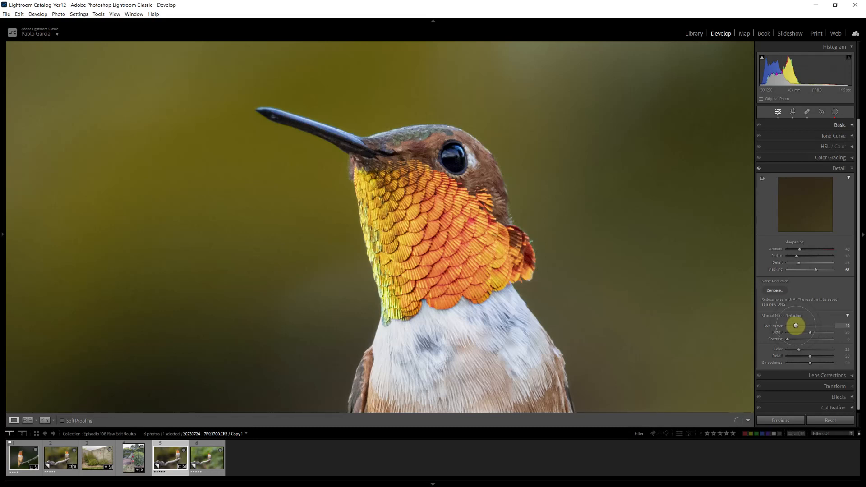
left_click_drag(796, 325, 799, 324)
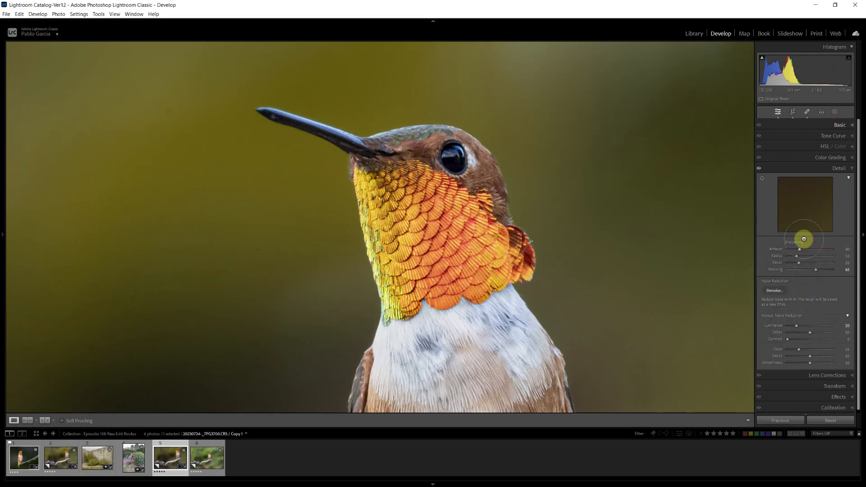
Increase the sharpening Amount, and set its Radius to 1.1 and Detail to 46 using the grayscale preview.
key("alt")
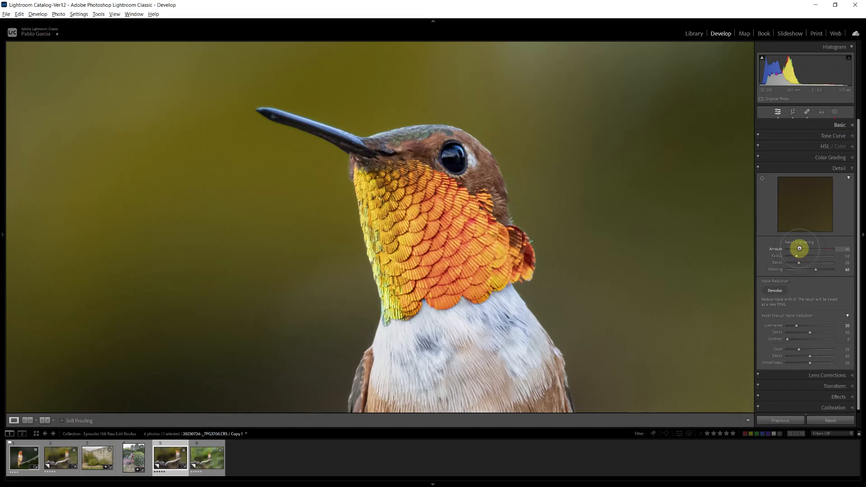
mouse_move(800, 249)
left_mouse_down()
mouse_move(825, 252)
mouse_move(809, 252)
left_mouse_up()
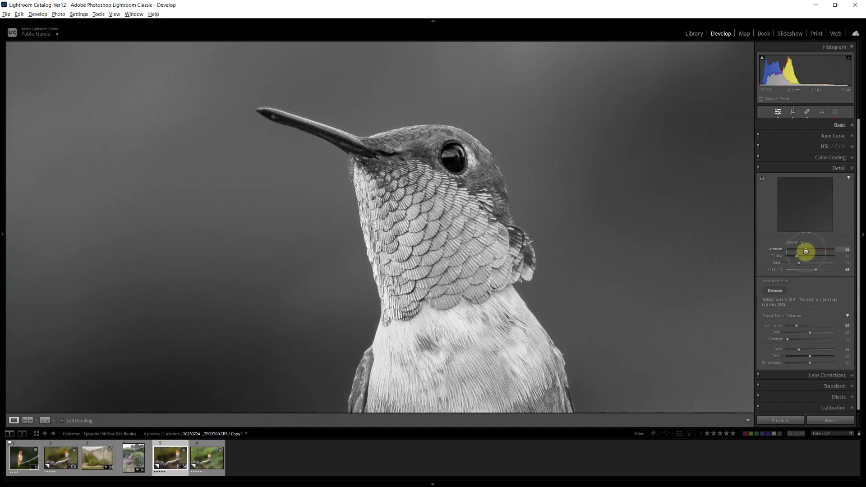
mouse_move(807, 251)
left_mouse_down()
mouse_move(796, 256)
mouse_move(819, 256)
mouse_move(798, 257)
mouse_move(807, 262)
left_mouse_up()
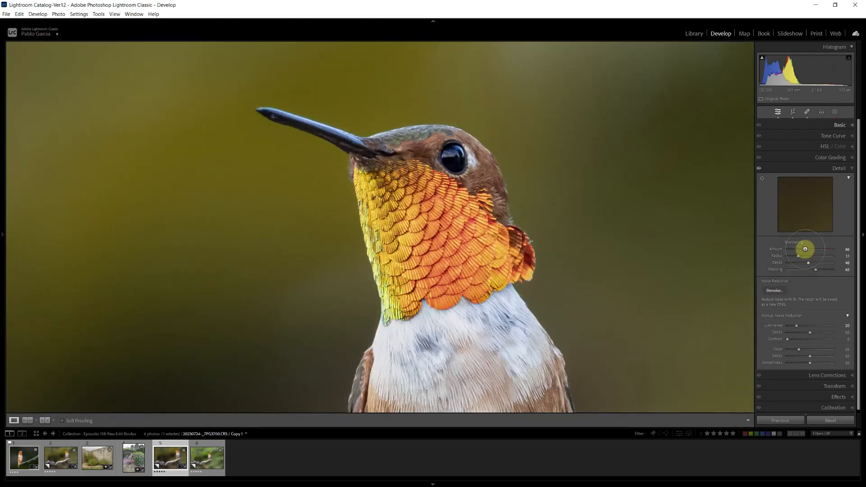
left_click_drag(808, 250, 807, 249)
Compare the whole edited photo with the unedited green-background copy, and view the edited version full screen.
left_click(606, 251)
left_click(607, 251)
left_click(606, 251)
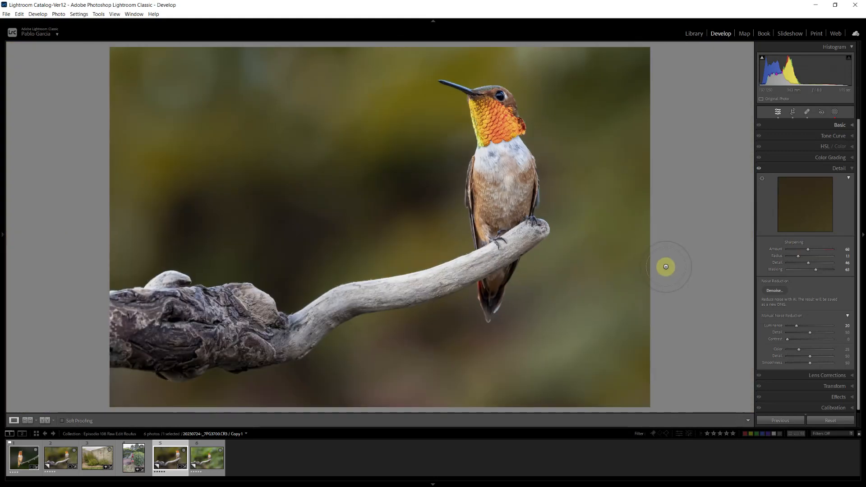
left_click(205, 445)
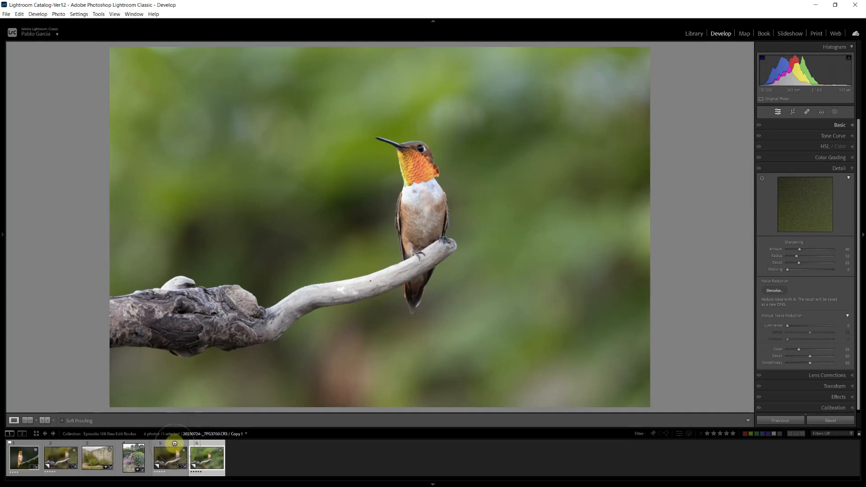
left_click(175, 444)
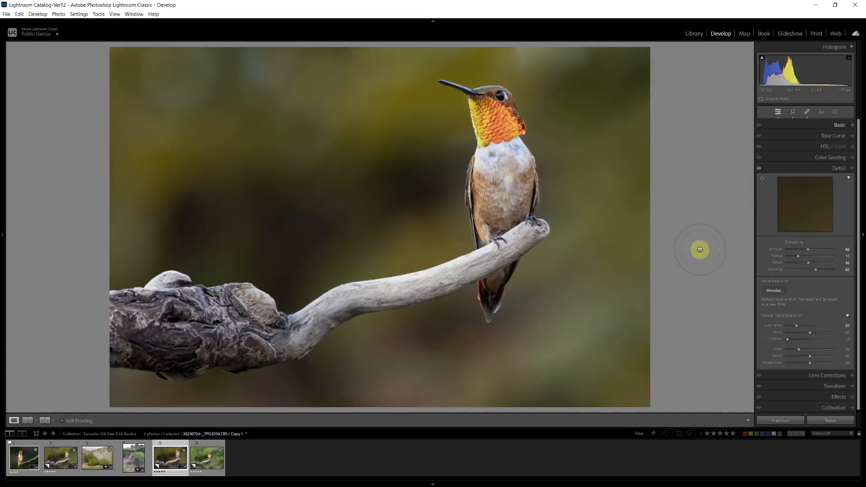
key("f")
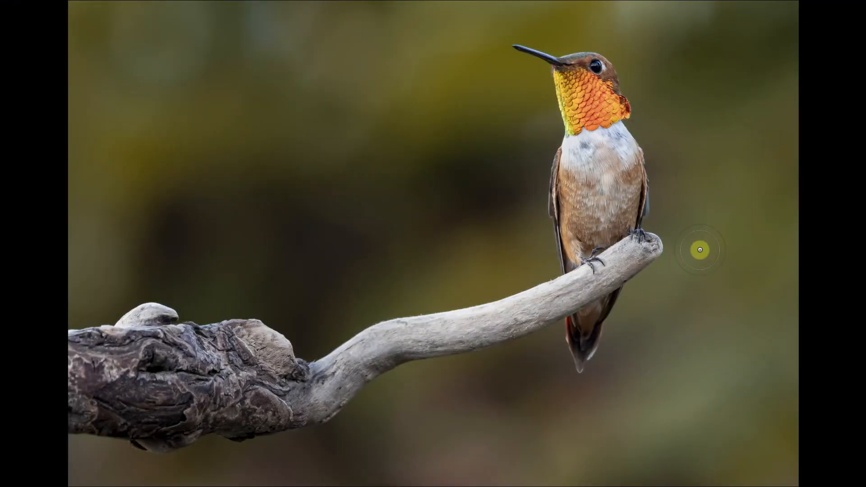